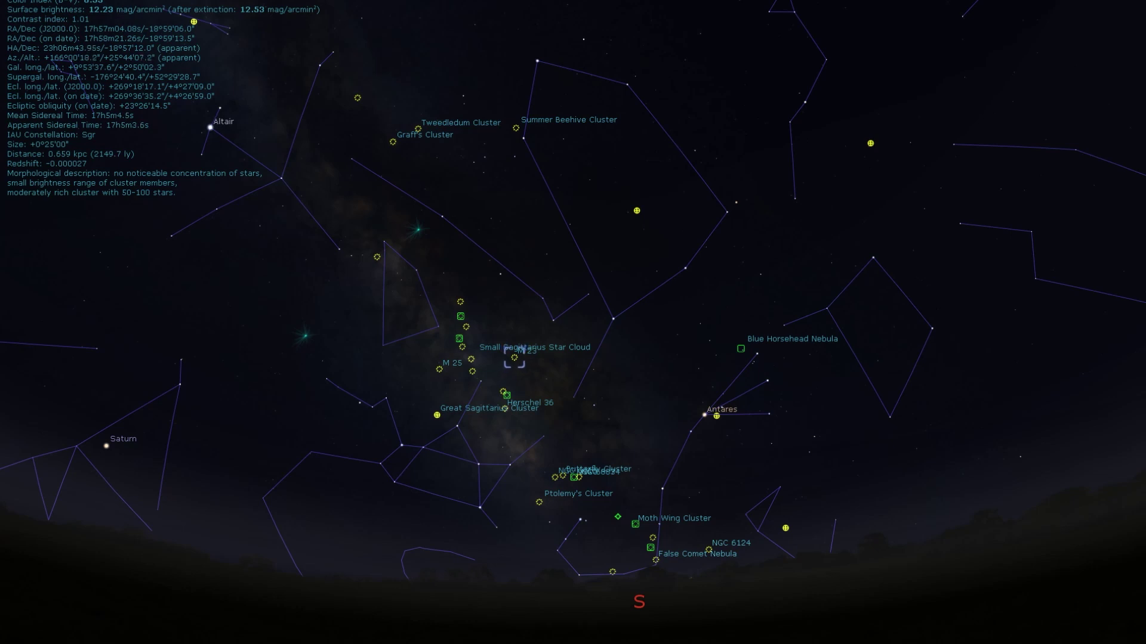
Show the RedCat telescope's image sensor frame and fit Antares and the Crab Globular Cluster inside it
left_click(1074, 1)
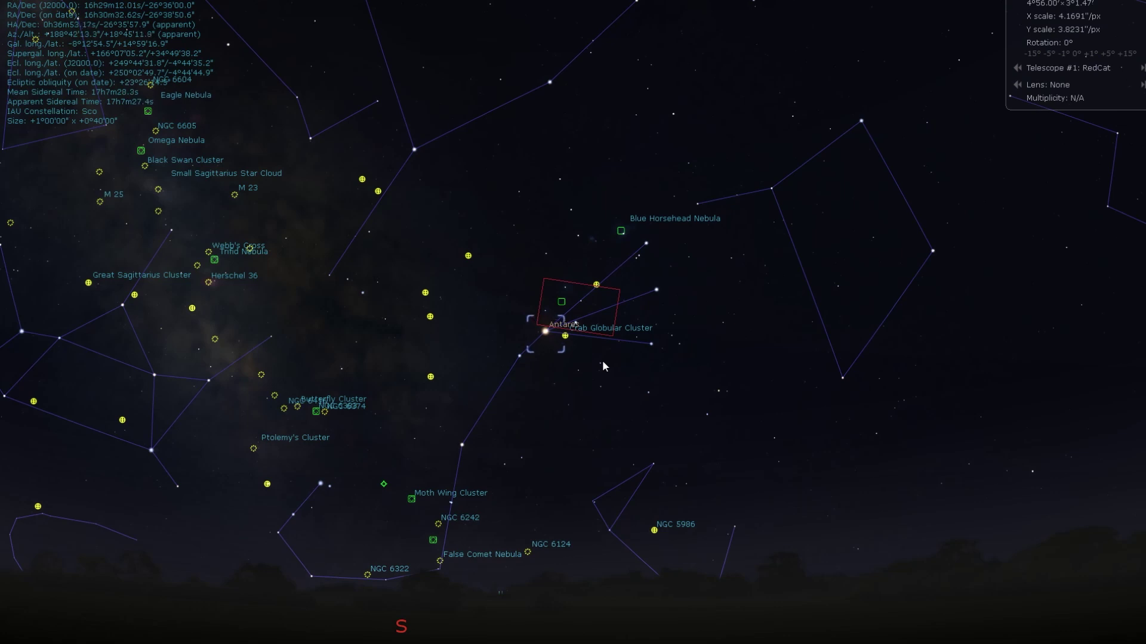
scroll(603, 365, "up", 4)
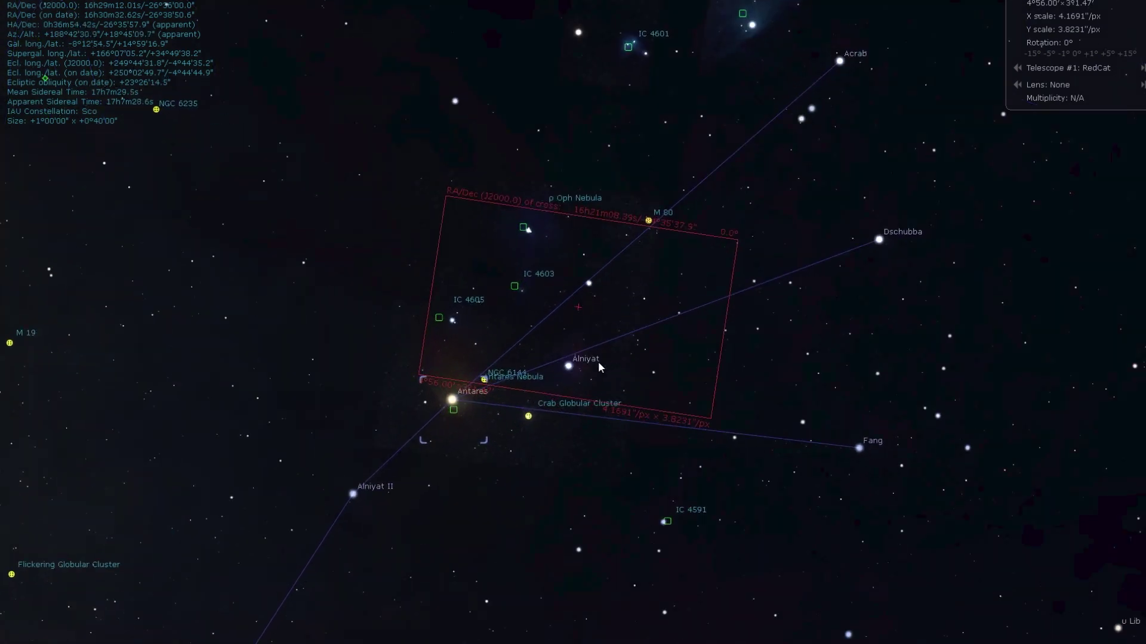
key("space")
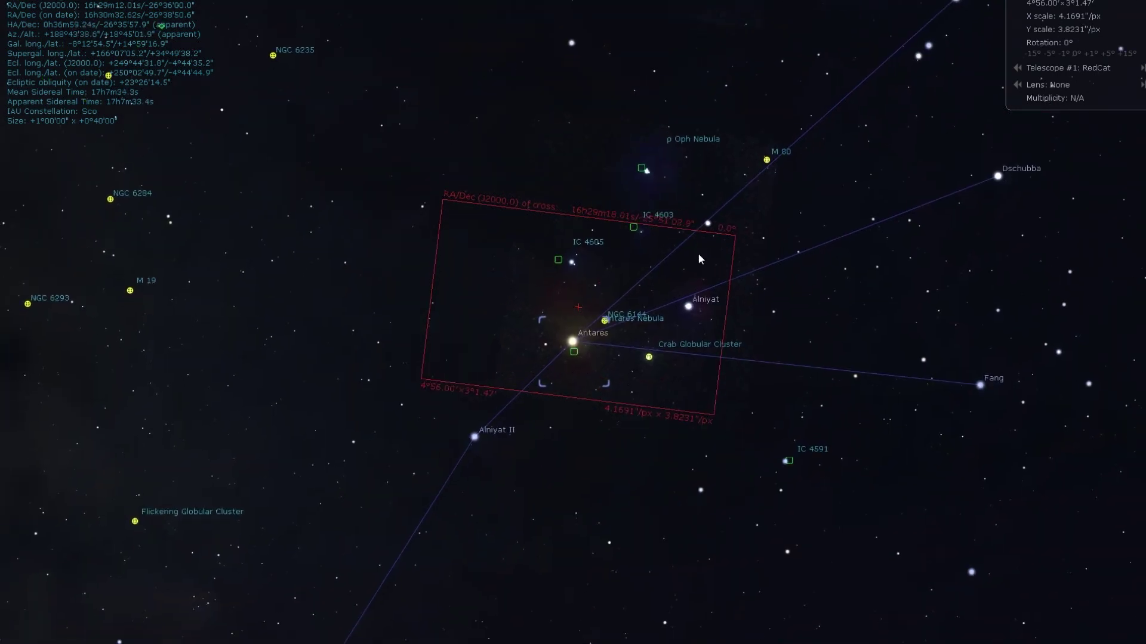
scroll(598, 373, "up", 3)
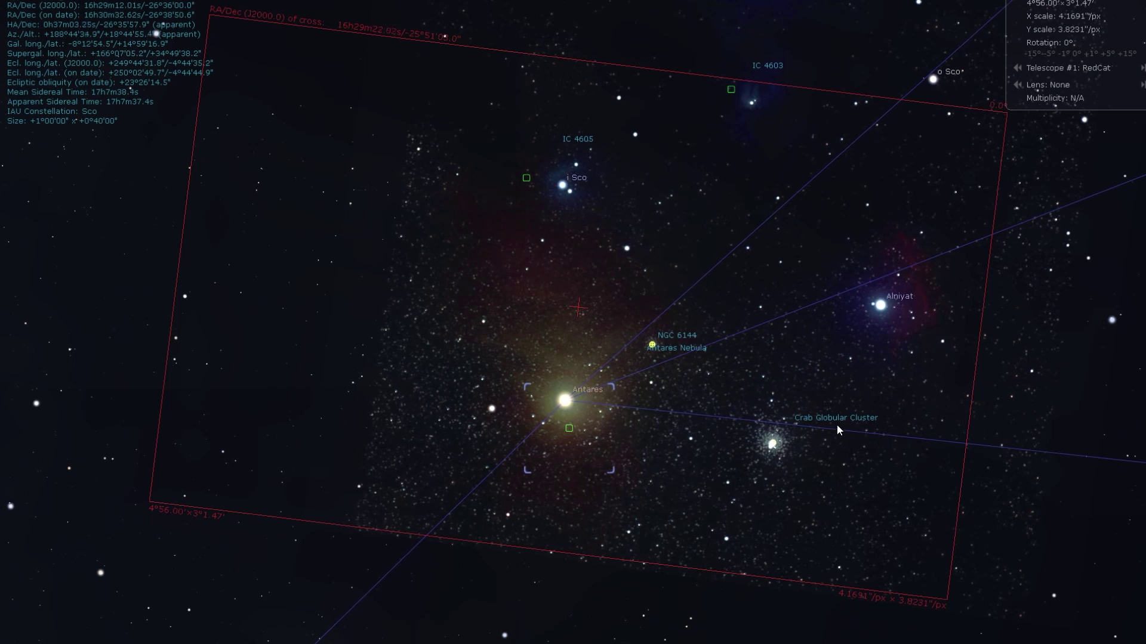
scroll(847, 421, "down", 3)
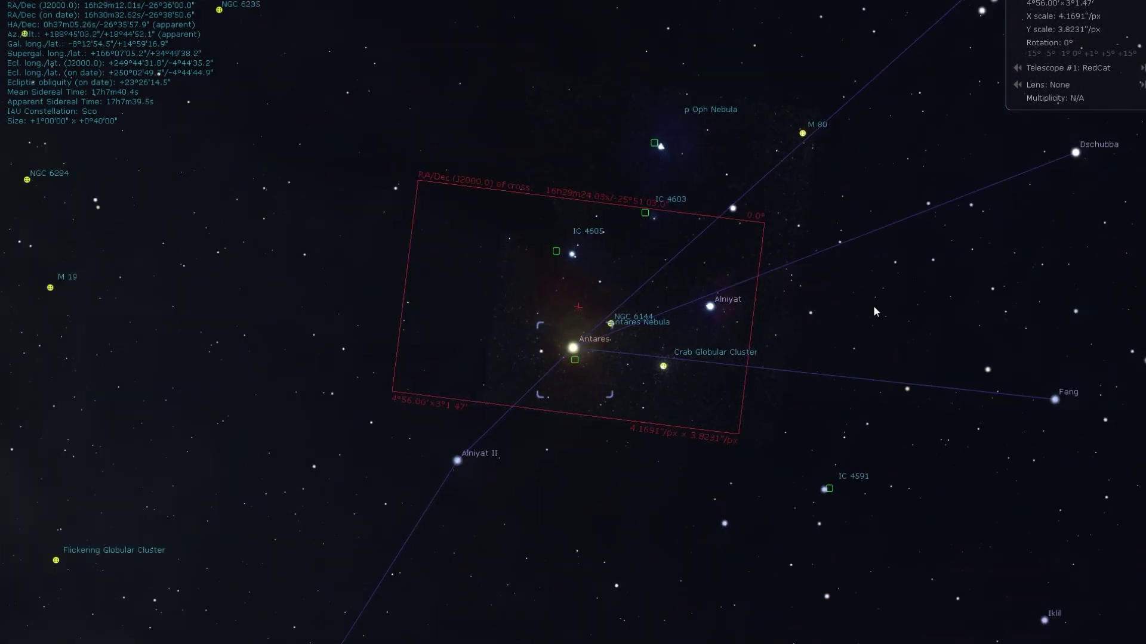
Frame the ρ Oph Nebula together with IC 4603 and M 80, and select the nebula
left_click_drag(785, 372, 753, 452)
scroll(600, 288, "up", 3)
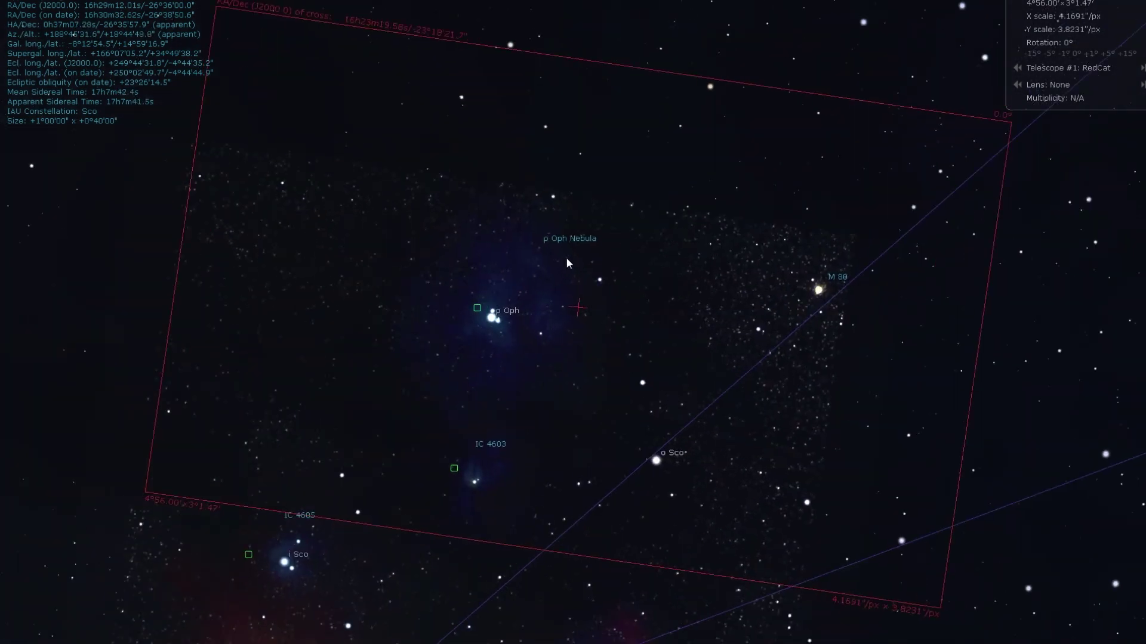
left_click(499, 312)
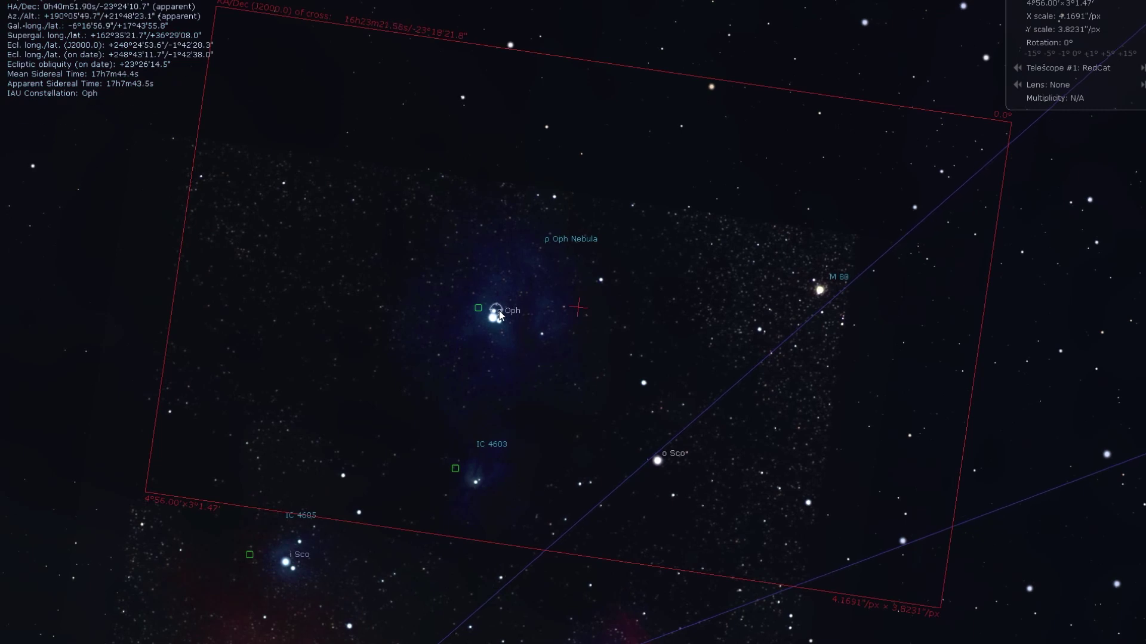
left_click(481, 309)
Frame the Blue Horsehead Nebula together with IC 4601, and select IC 4601
scroll(618, 281, "down", 2)
left_click_drag(730, 242, 489, 428)
left_click_drag(638, 242, 579, 390)
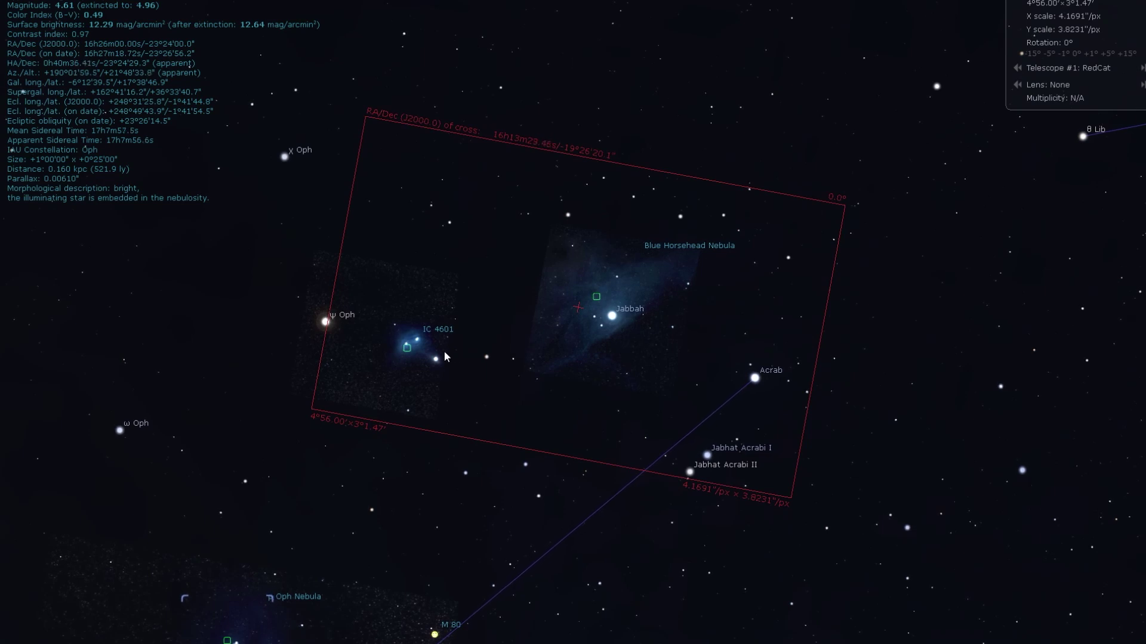
left_click(411, 350)
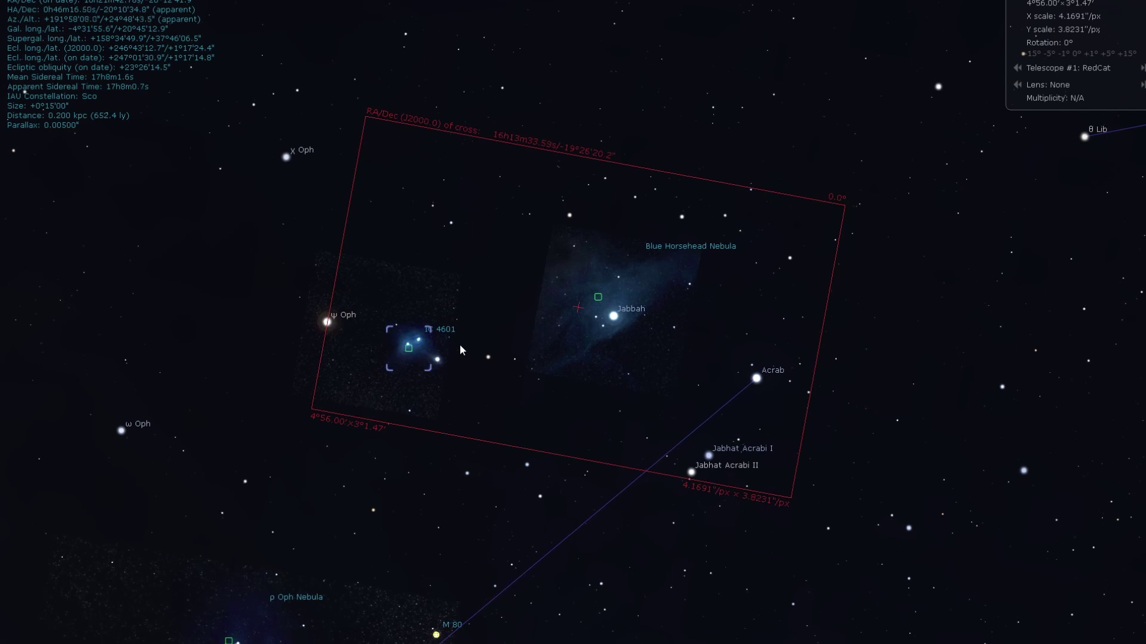
Bring the Lagoon Nebula and Trifid Nebula in Sagittarius into the sensor frame and examine them up close
scroll(478, 346, "down", 2)
scroll(480, 349, "down", 5)
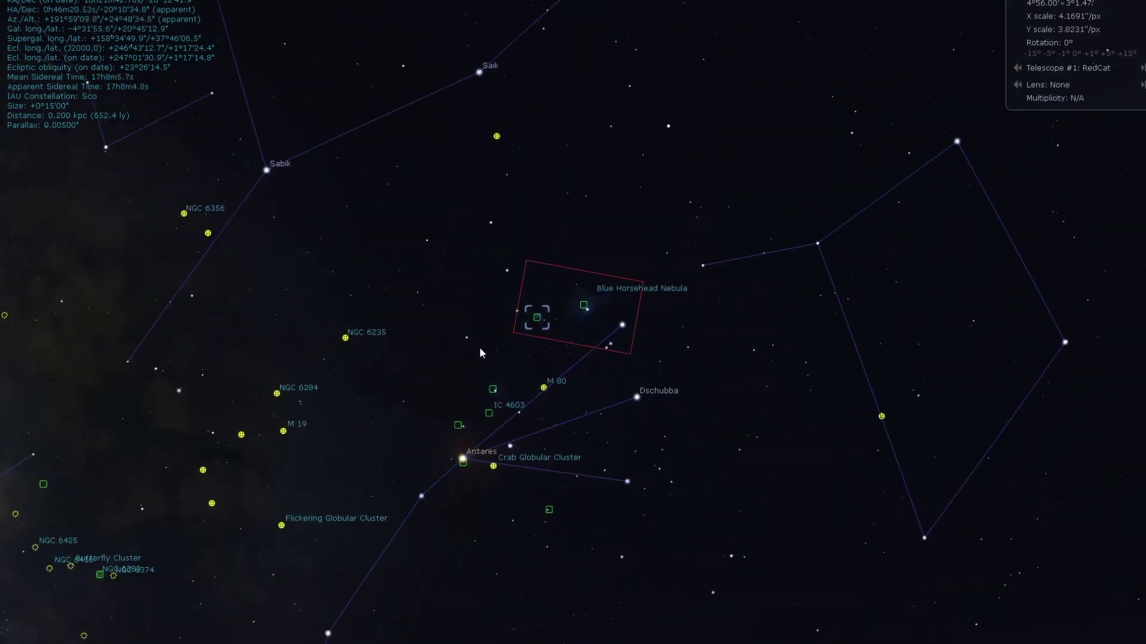
scroll(481, 353, "down", 1)
left_click_drag(508, 384, 649, 307)
scroll(641, 301, "down", 2)
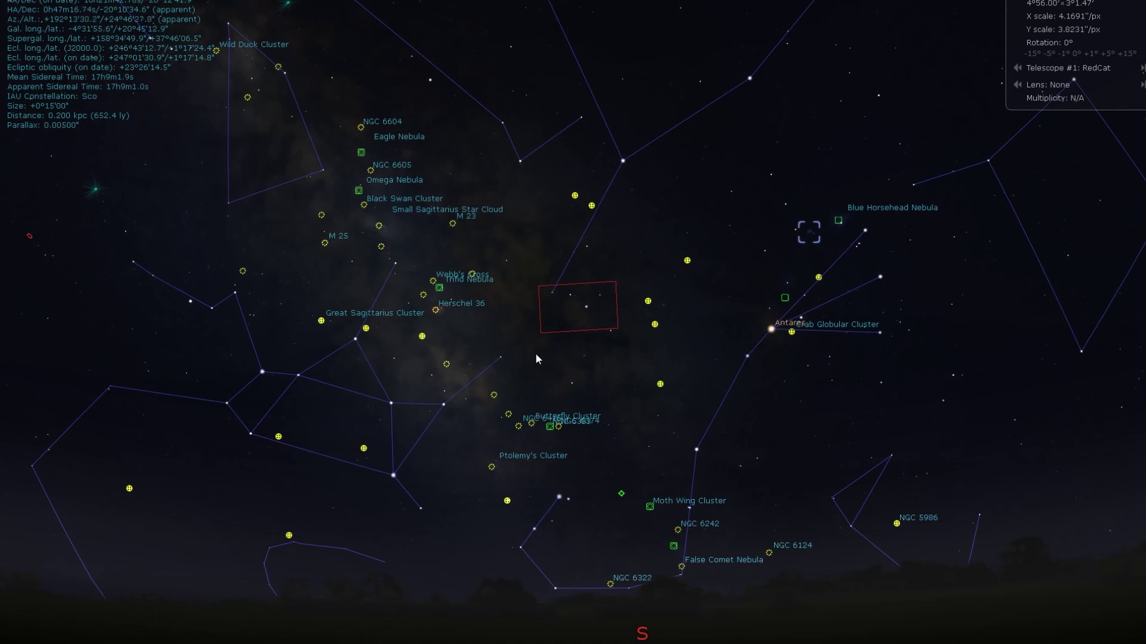
left_click_drag(536, 355, 702, 357)
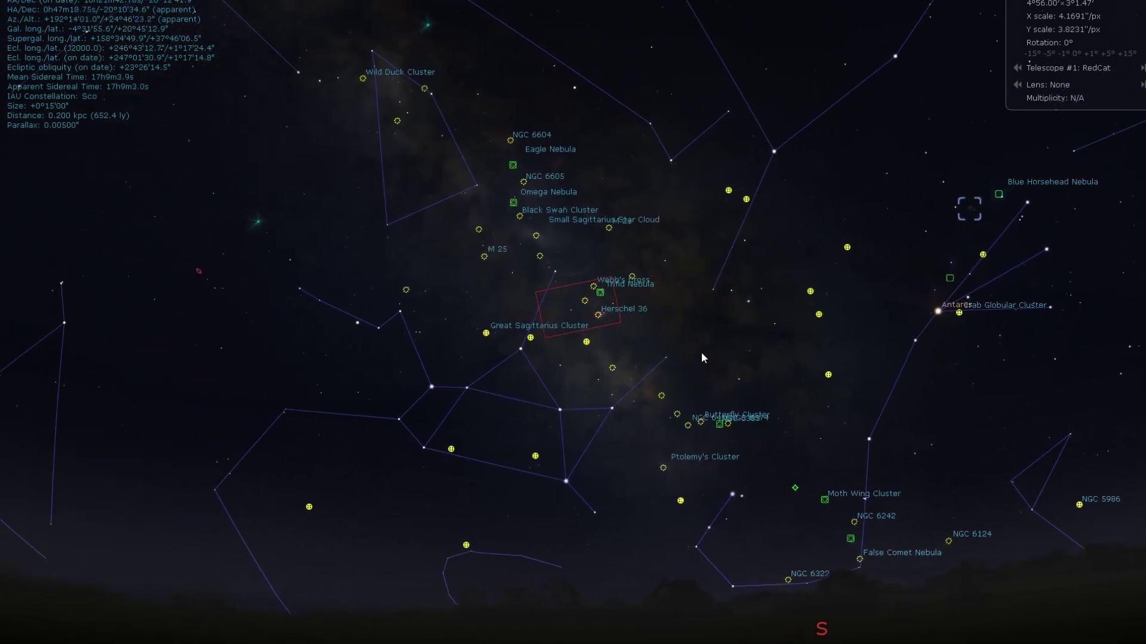
scroll(635, 323, "up", 2)
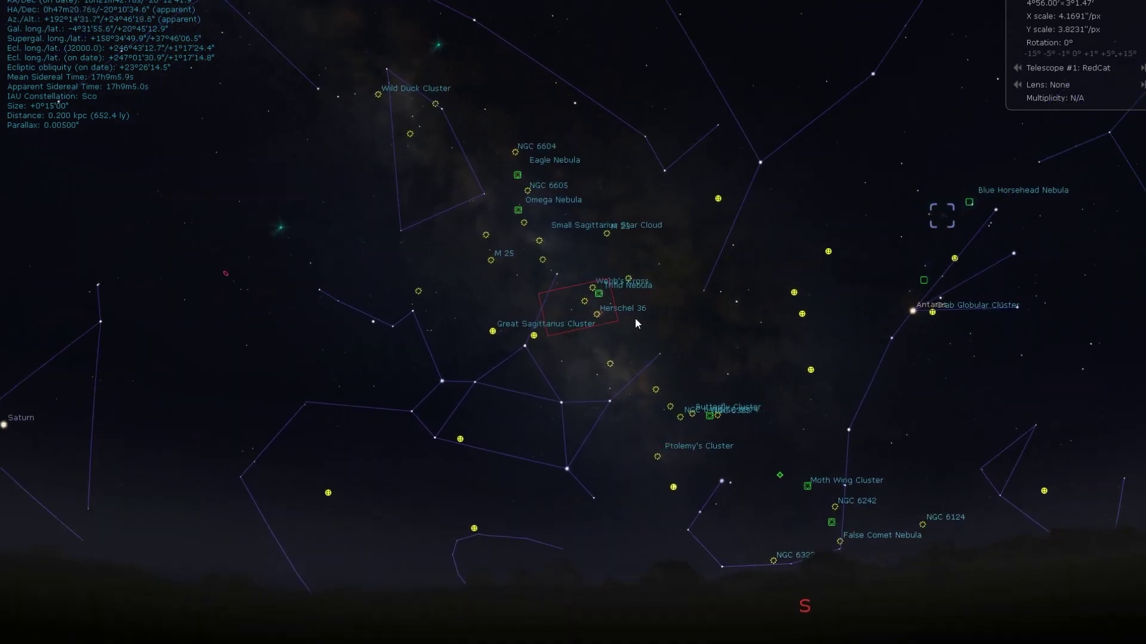
scroll(635, 320, "up", 5)
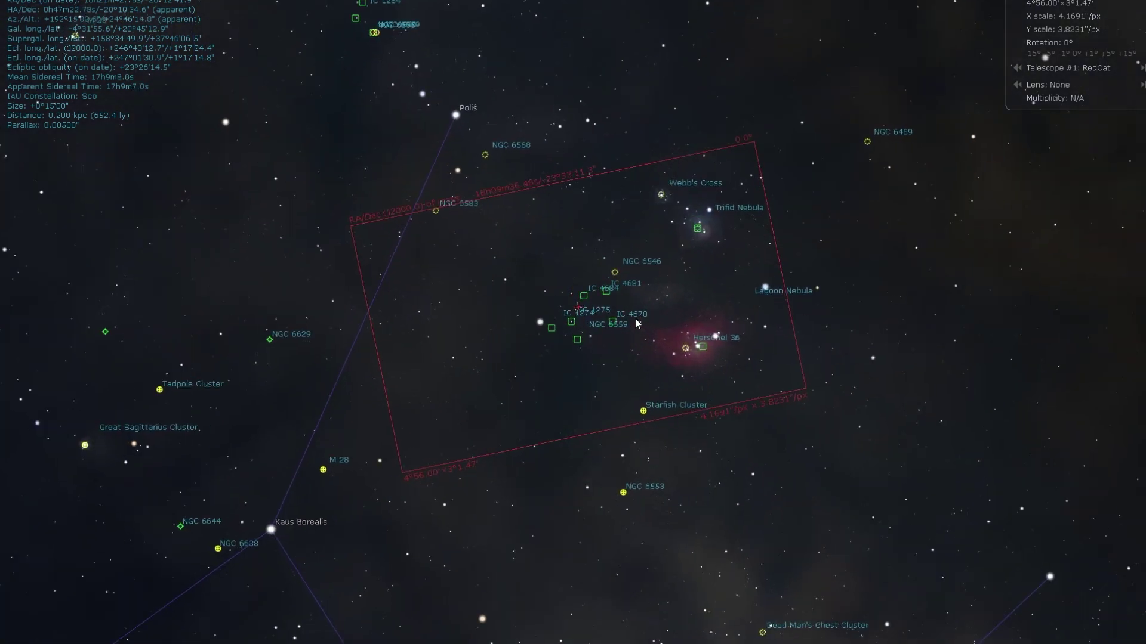
left_click_drag(714, 302, 614, 288)
scroll(615, 289, "up", 3)
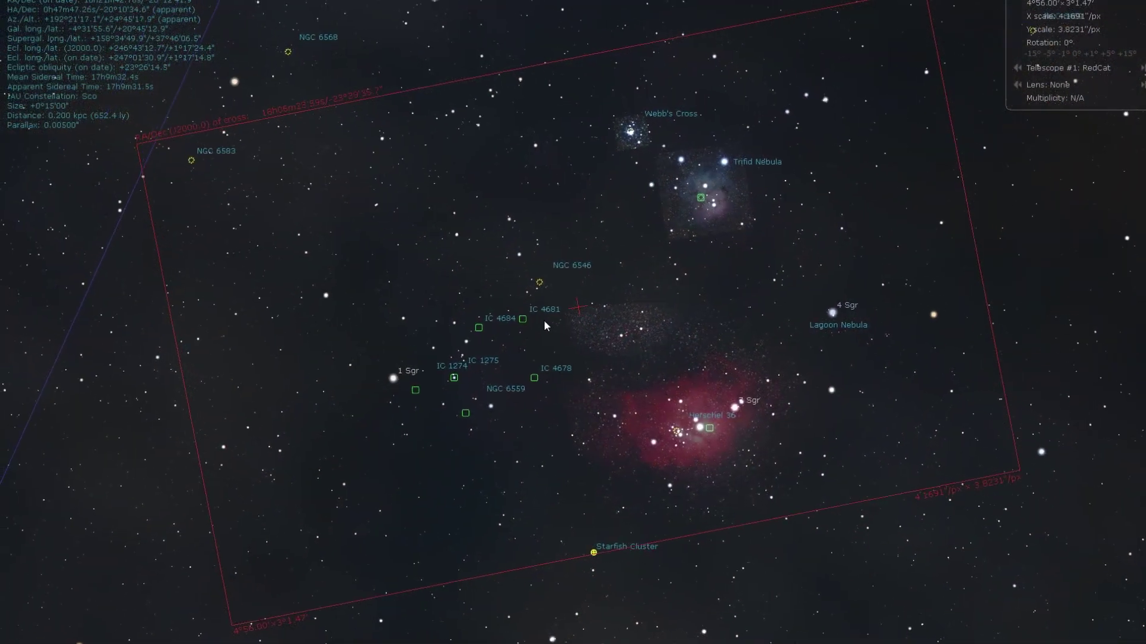
Examine the Small Sagittarius Star Cloud inside the sensor frame, then widen the field around it
left_click_drag(544, 321, 585, 373)
scroll(560, 328, "down", 3)
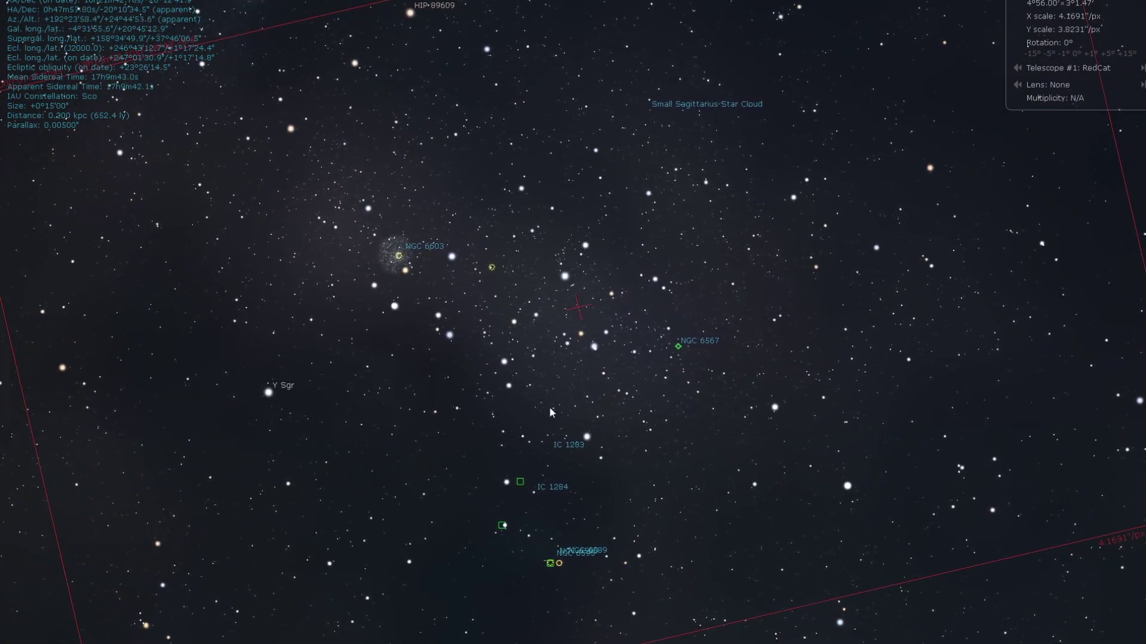
scroll(377, 304, "down", 3)
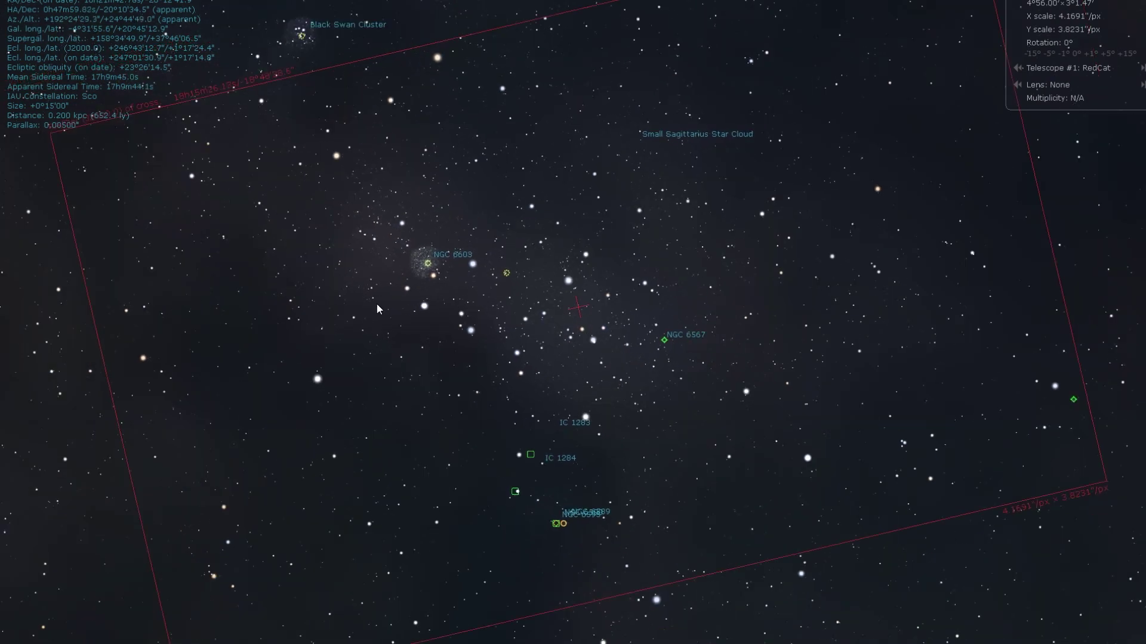
scroll(384, 300, "down", 3)
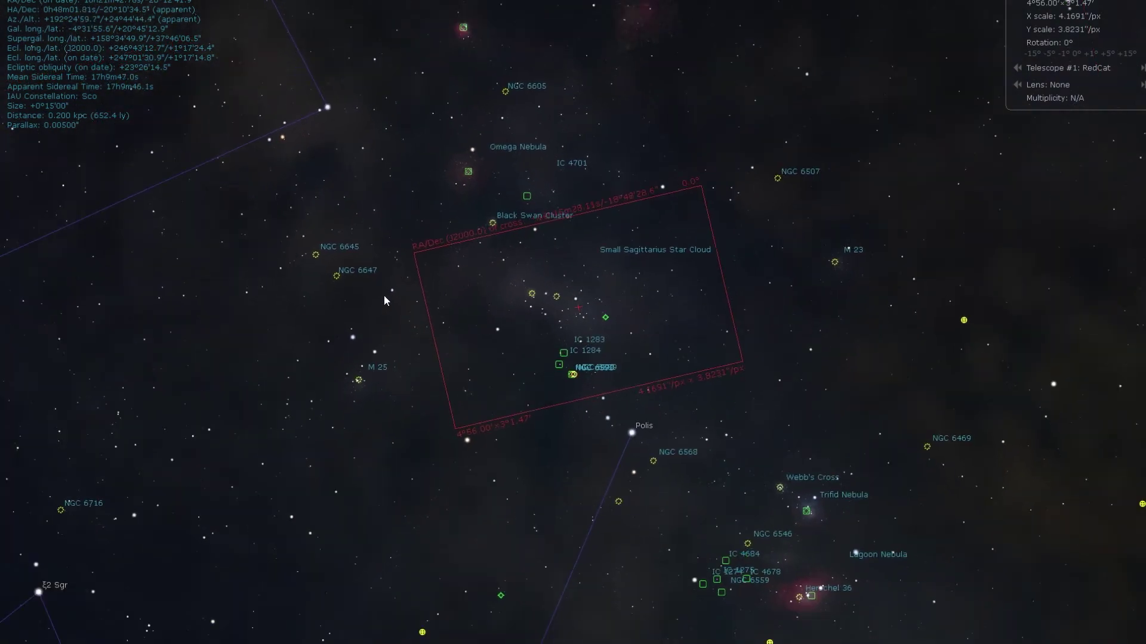
Find the Omega Nebula above the Small Sagittarius Star Cloud and examine it up close
left_click(442, 223)
left_click_drag(548, 173, 597, 306)
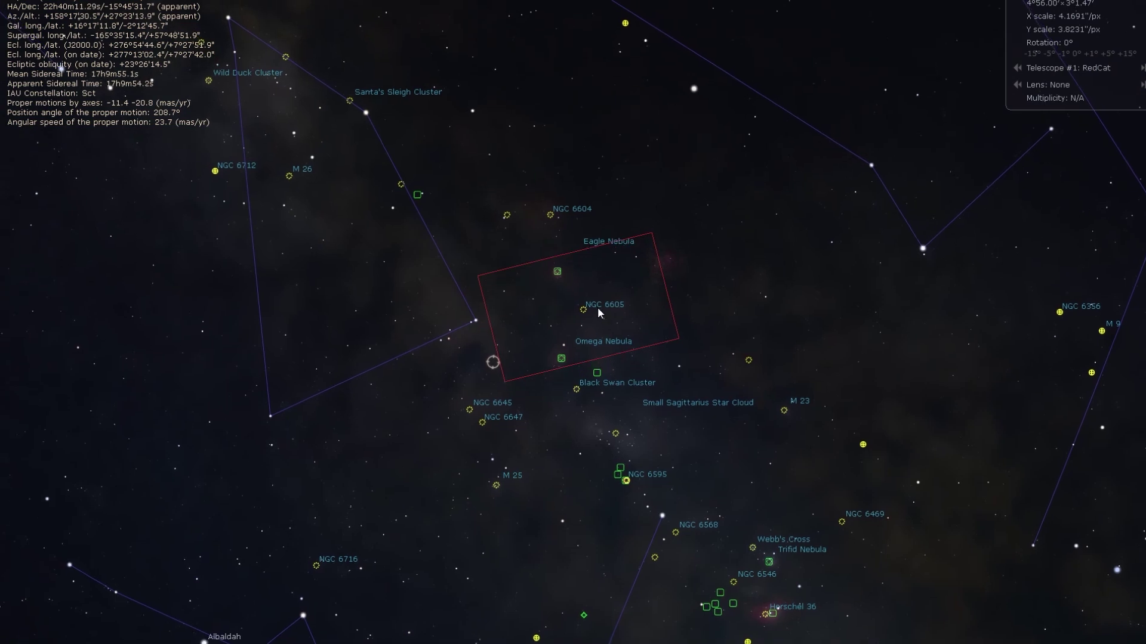
scroll(590, 311, "up", 7)
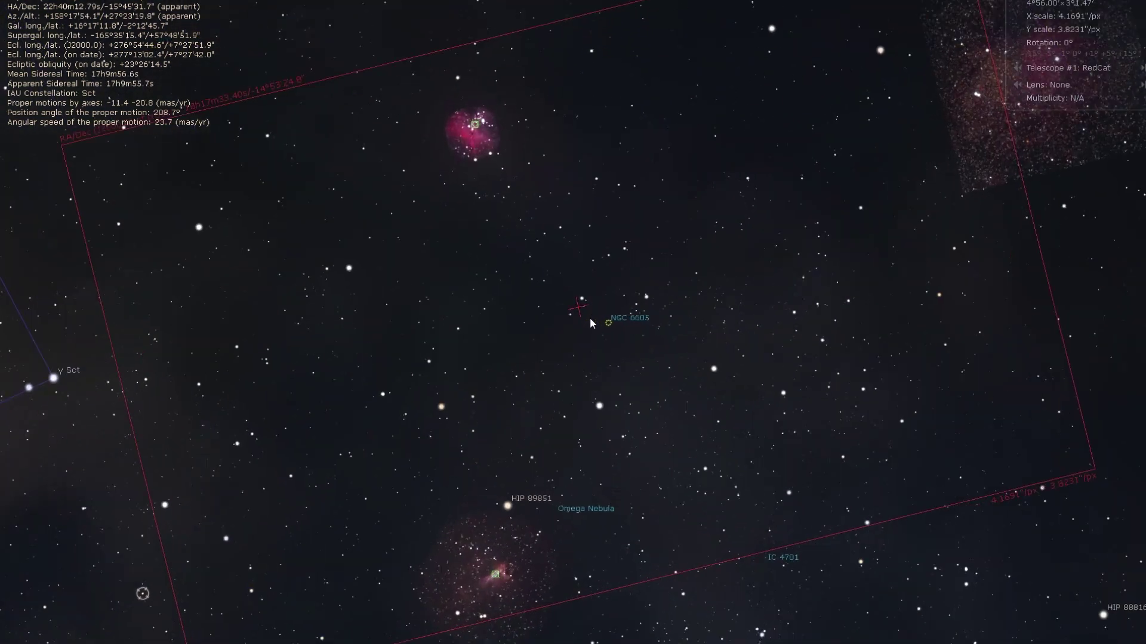
left_click_drag(567, 368, 642, 246)
scroll(576, 453, "up", 3)
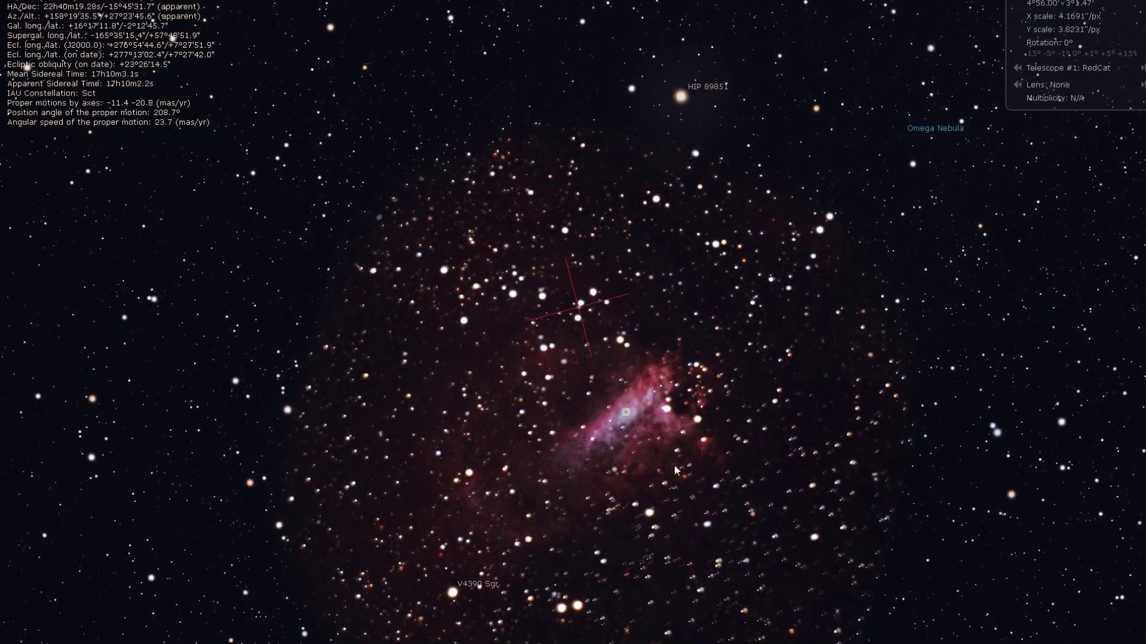
Examine the Eagle Nebula up close, then check how it fits within the whole sensor frame
scroll(674, 471, "down", 3)
scroll(675, 470, "down", 3)
left_click_drag(667, 205, 664, 362)
left_click_drag(635, 185, 654, 384)
scroll(610, 247, "down", 3)
scroll(589, 274, "up", 6)
scroll(627, 244, "up", 3)
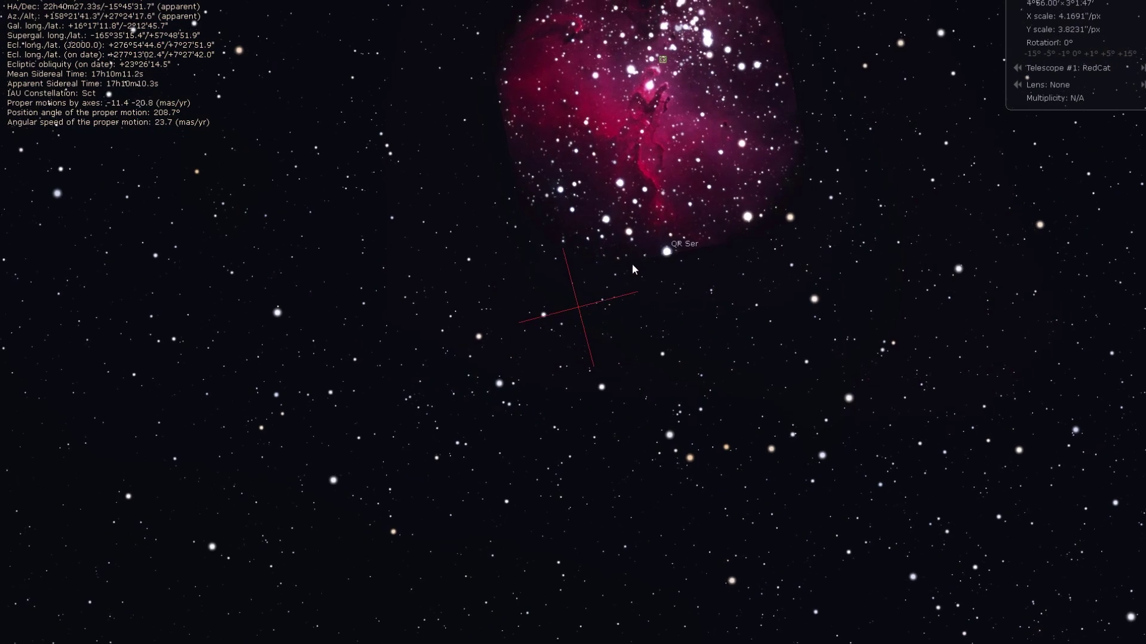
scroll(683, 288, "up", 5)
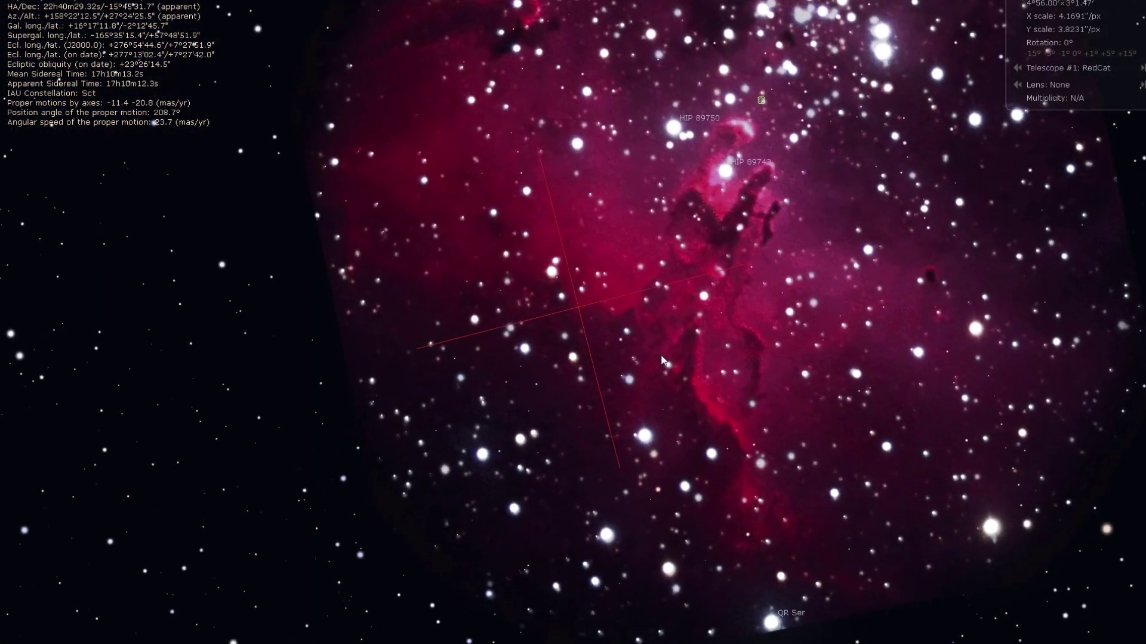
scroll(645, 248, "down", 6)
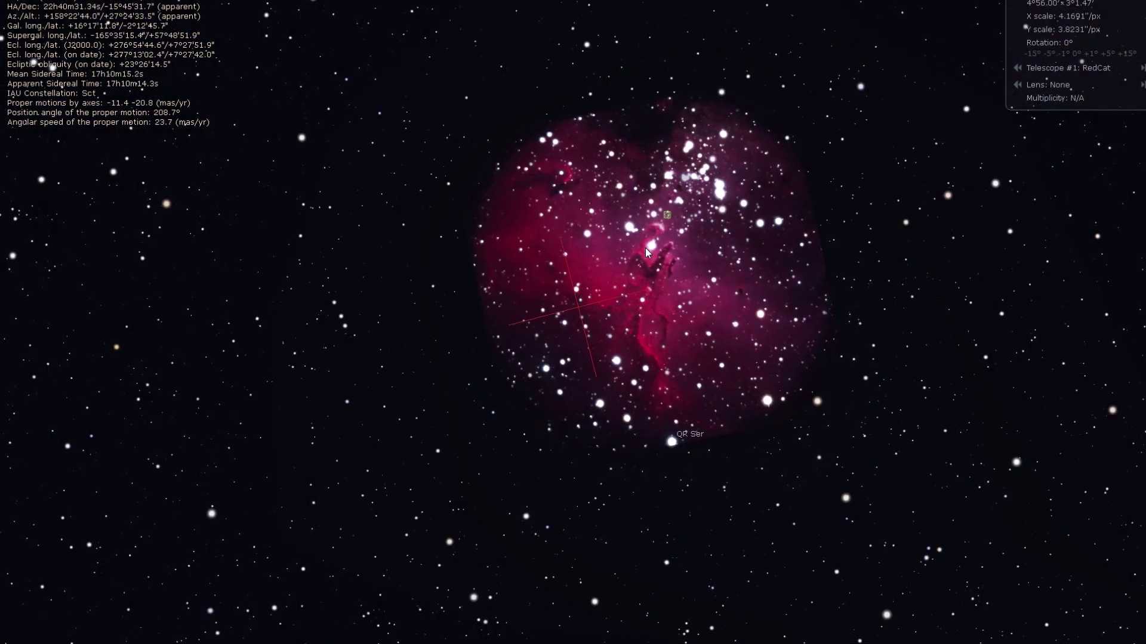
scroll(590, 373, "down", 4)
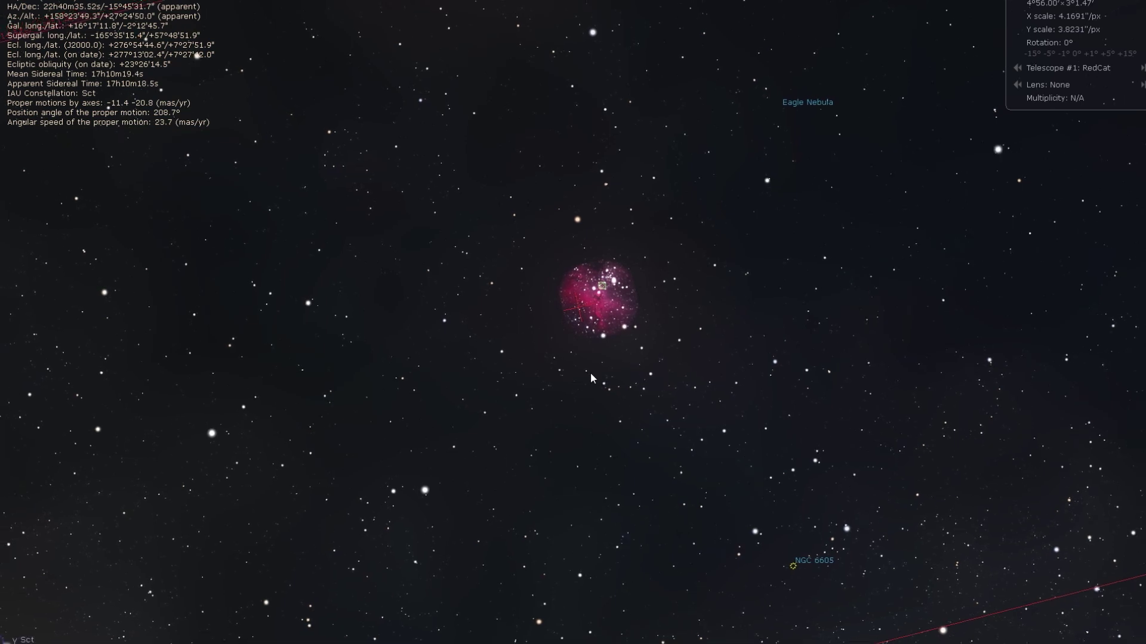
scroll(591, 375, "up", 3)
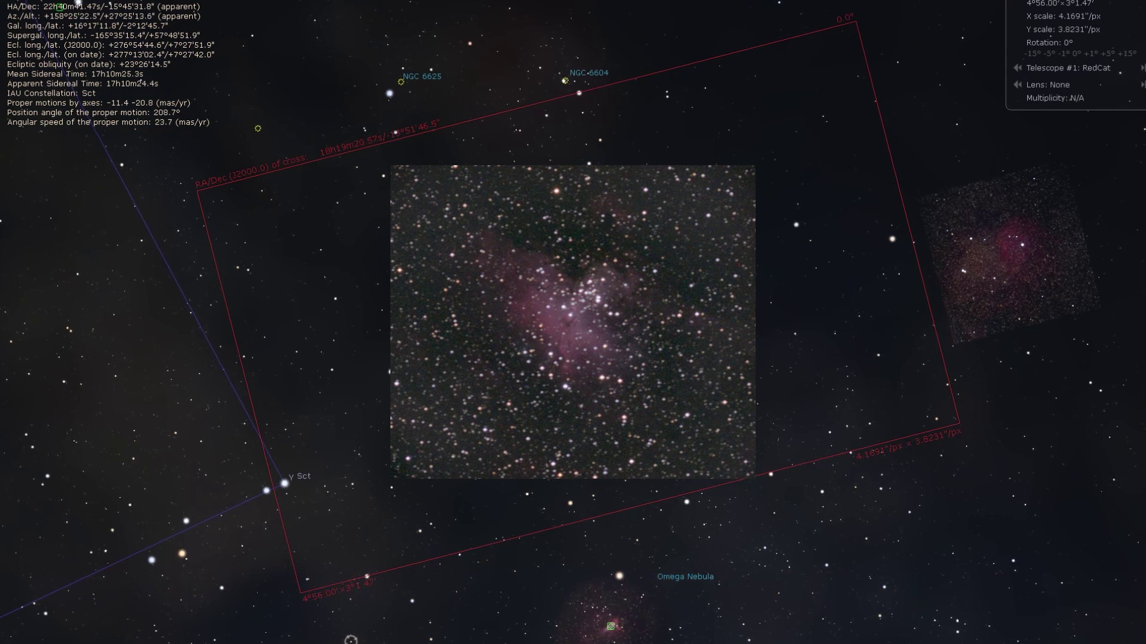
Bring M 26 in Scutum into the sensor frame and select it
scroll(590, 373, "down", 5)
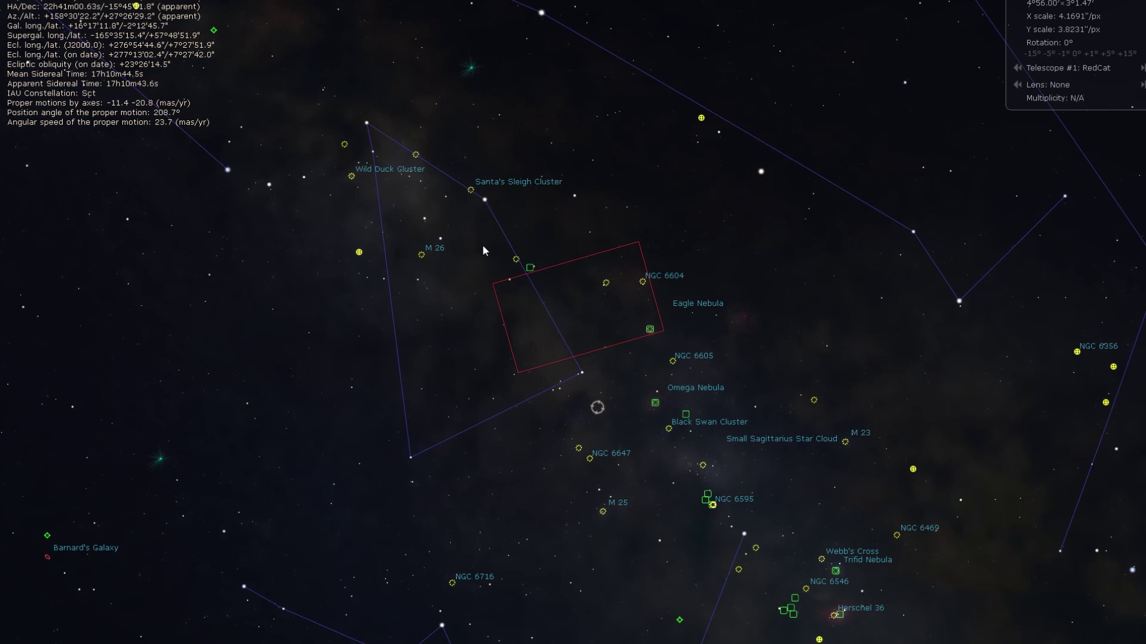
left_click_drag(443, 222, 577, 281)
scroll(572, 315, "up", 3)
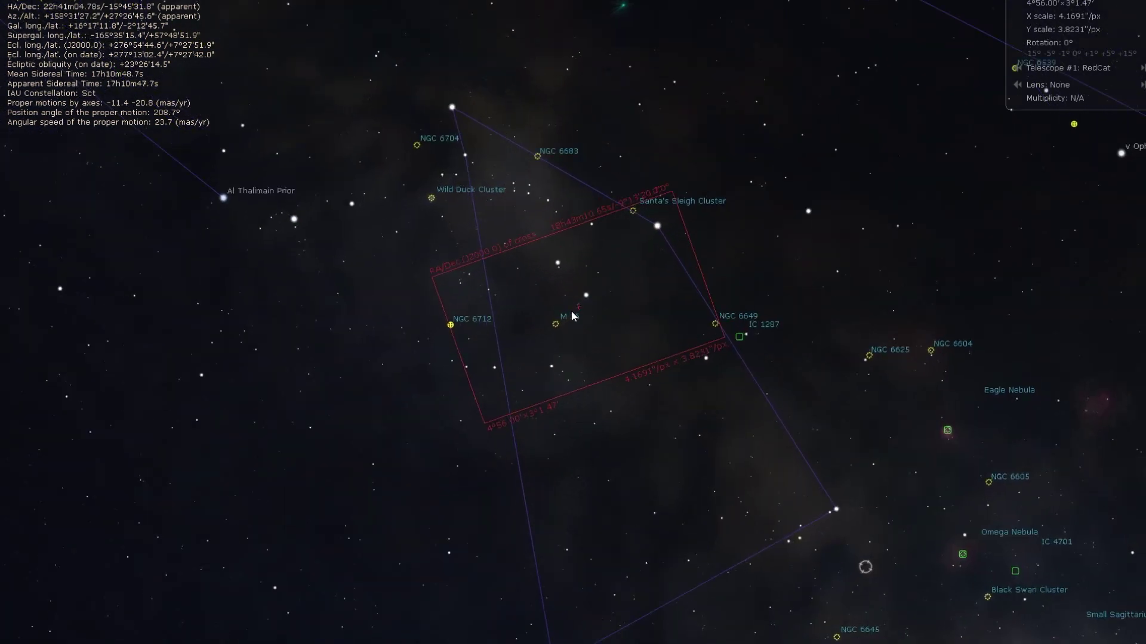
scroll(572, 315, "up", 3)
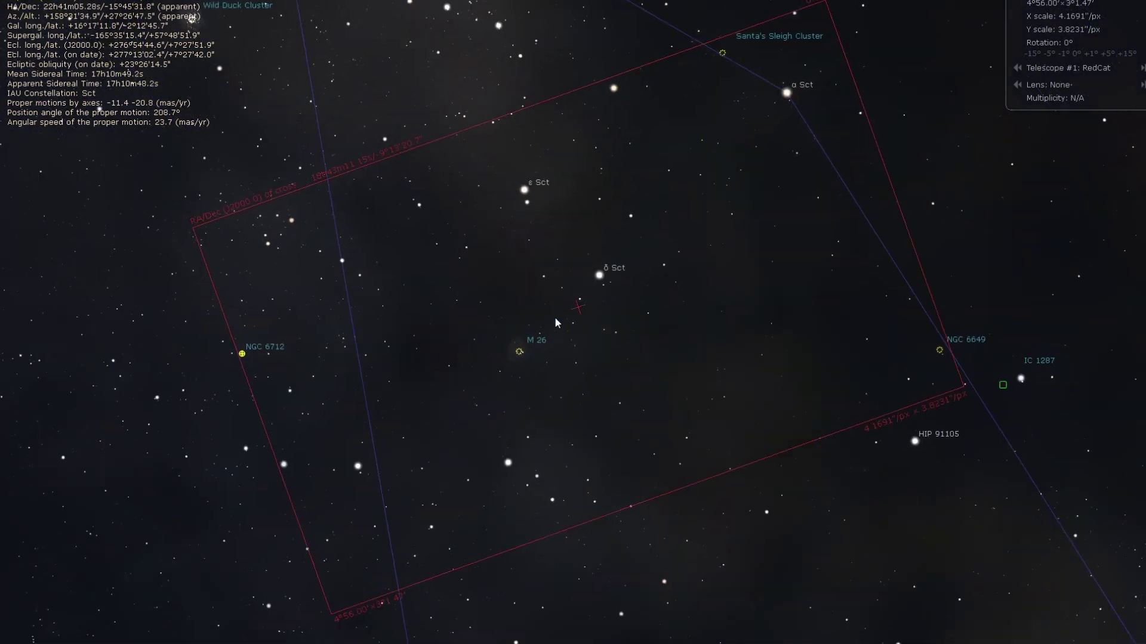
left_click(511, 360)
Frame the Wild Duck Cluster and select it
scroll(737, 359, "down", 3)
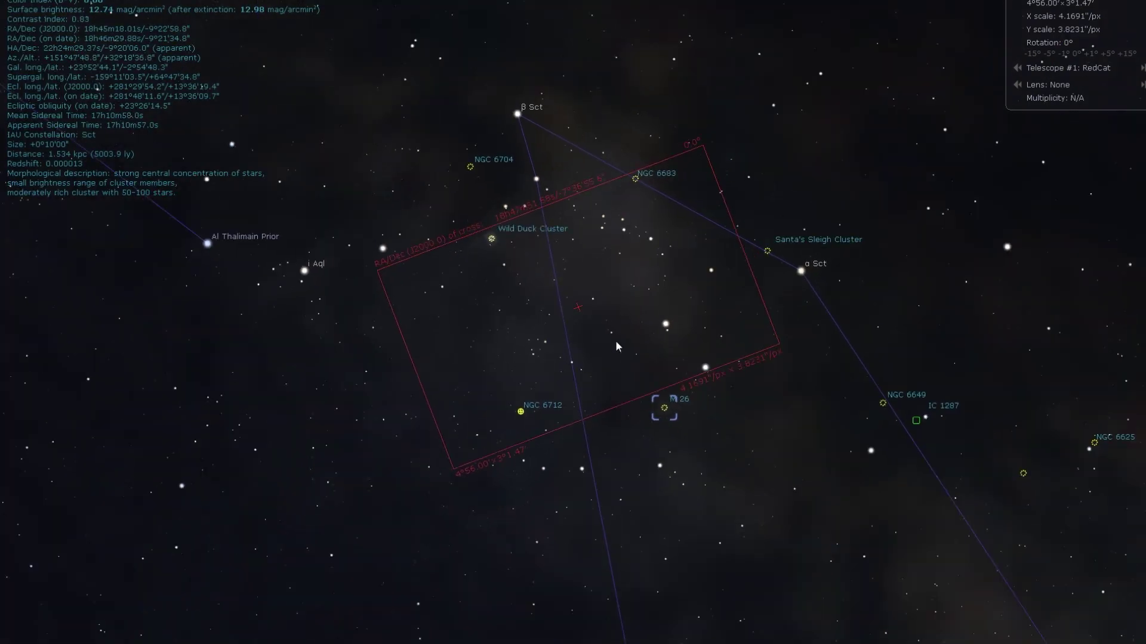
scroll(587, 350, "up", 5)
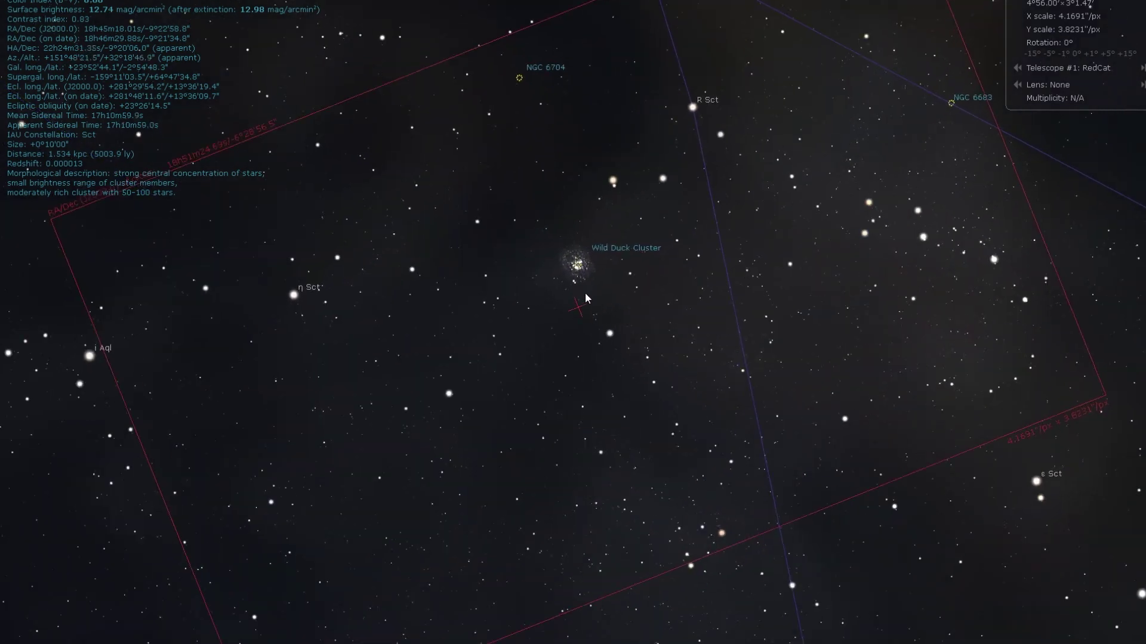
left_click(585, 250)
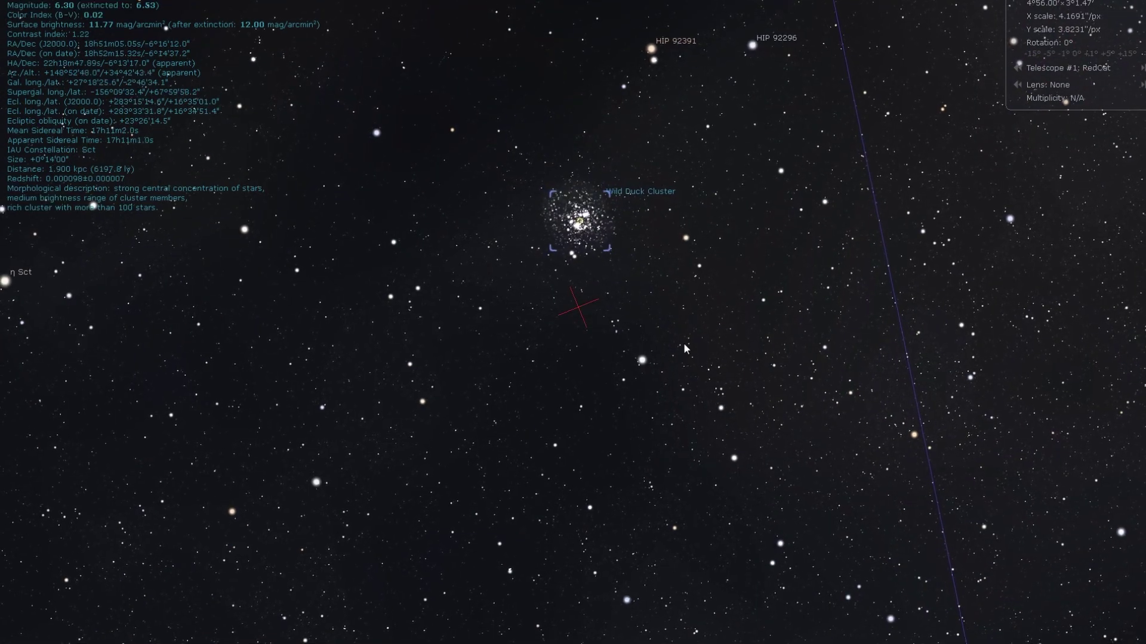
Widen the field from the Wild Duck Cluster to the eastern sky, bringing the Cygnus region into view
scroll(685, 337, "down", 5)
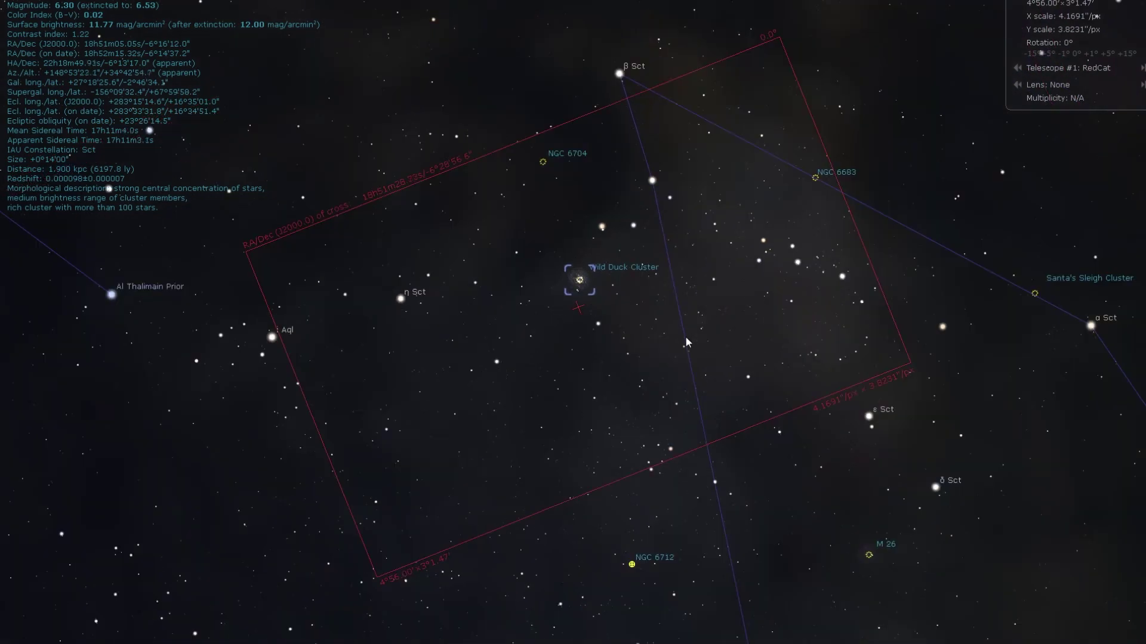
scroll(657, 328, "down", 5)
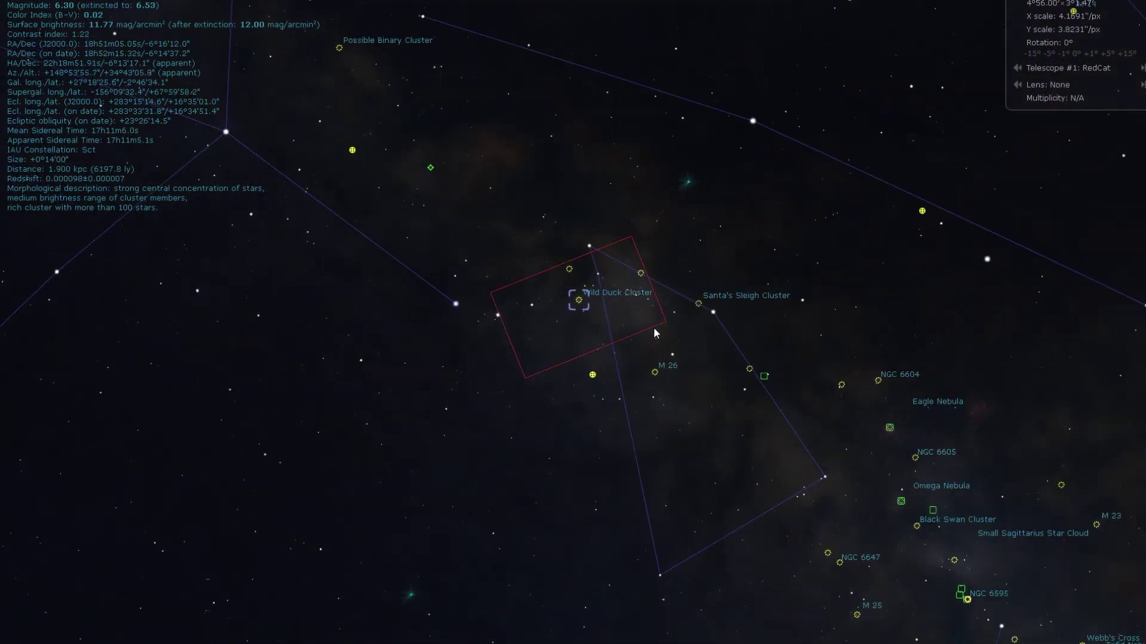
left_click_drag(452, 276, 743, 344)
left_click_drag(356, 281, 726, 336)
scroll(724, 333, "down", 4)
mouse_move(540, 317)
left_mouse_down()
mouse_move(673, 355)
mouse_move(763, 350)
left_mouse_up()
scroll(605, 357, "down", 5)
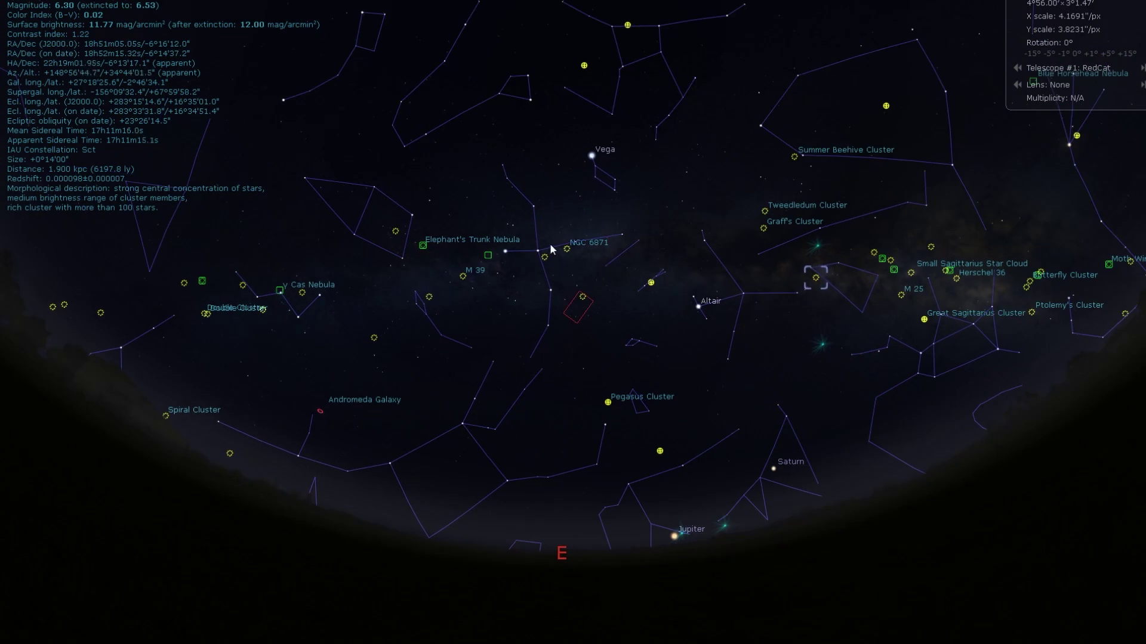
Fit the East Veil Nebula and Filamentary Nebula near Aljanah in Cygnus inside the sensor frame
scroll(534, 240, "up", 5)
scroll(532, 238, "up", 1)
left_click_drag(500, 227, 615, 309)
left_click(513, 158)
left_click(556, 222)
left_click_drag(703, 264, 647, 214)
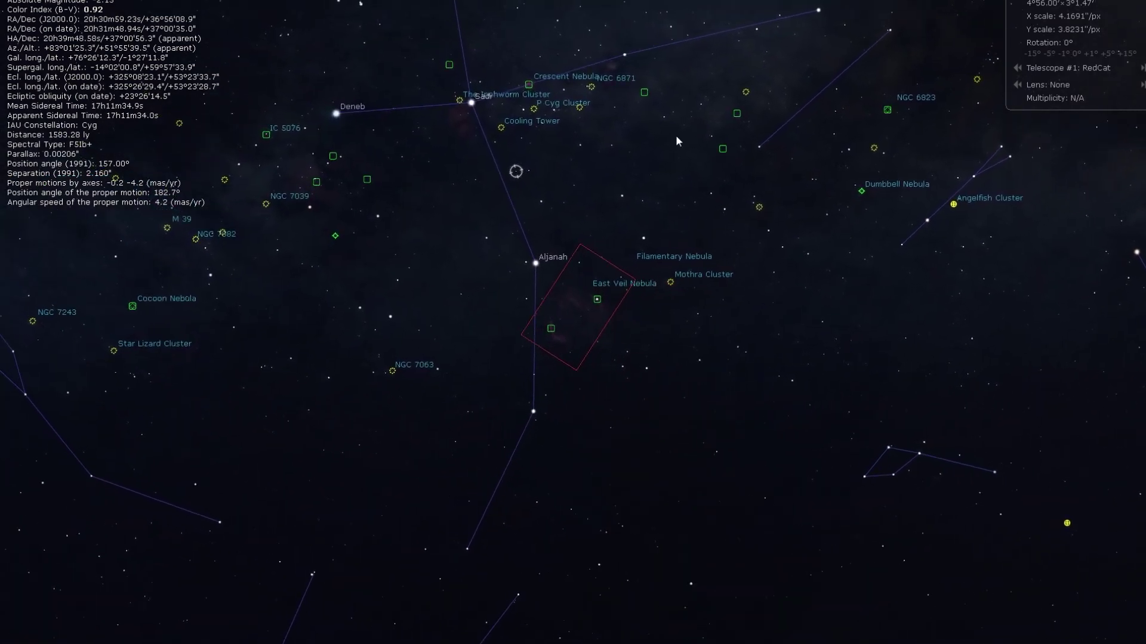
scroll(617, 356, "up", 5)
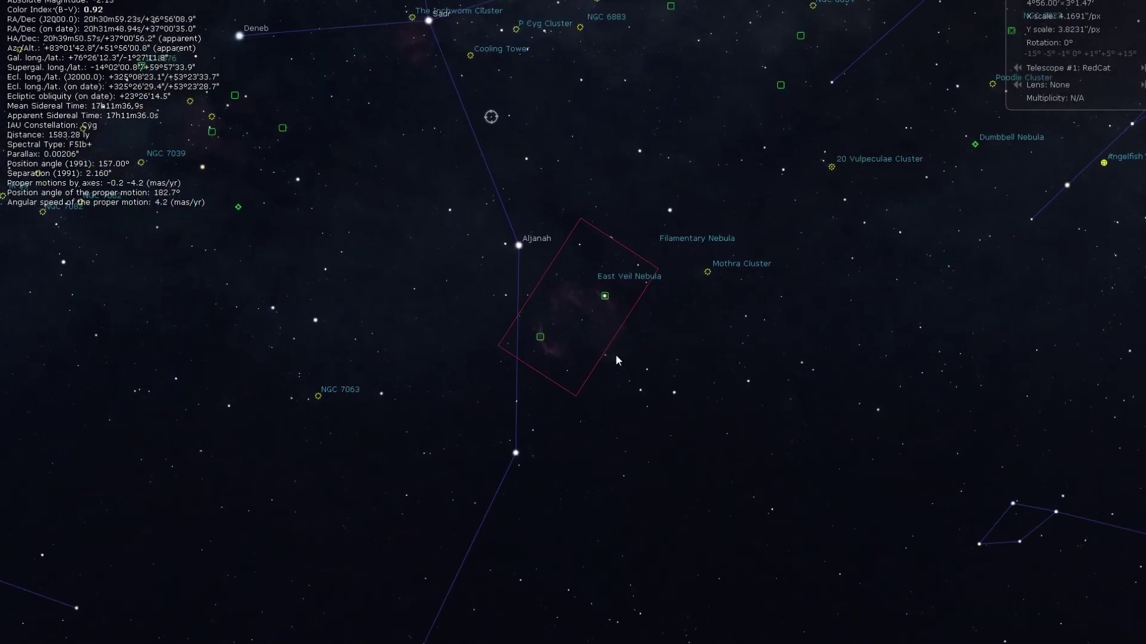
Inspect the Veil Nebula complex up close with the sensor frame and rotate the frame to 5°
scroll(616, 357, "up", 1)
left_click_drag(606, 384, 581, 301)
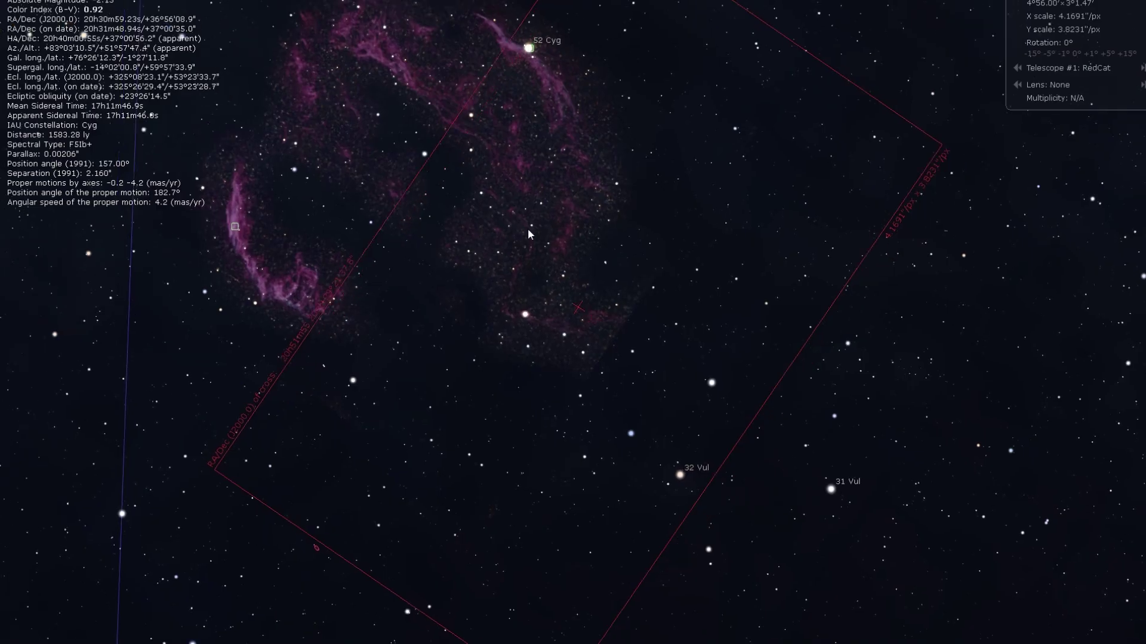
left_click_drag(528, 228, 606, 350)
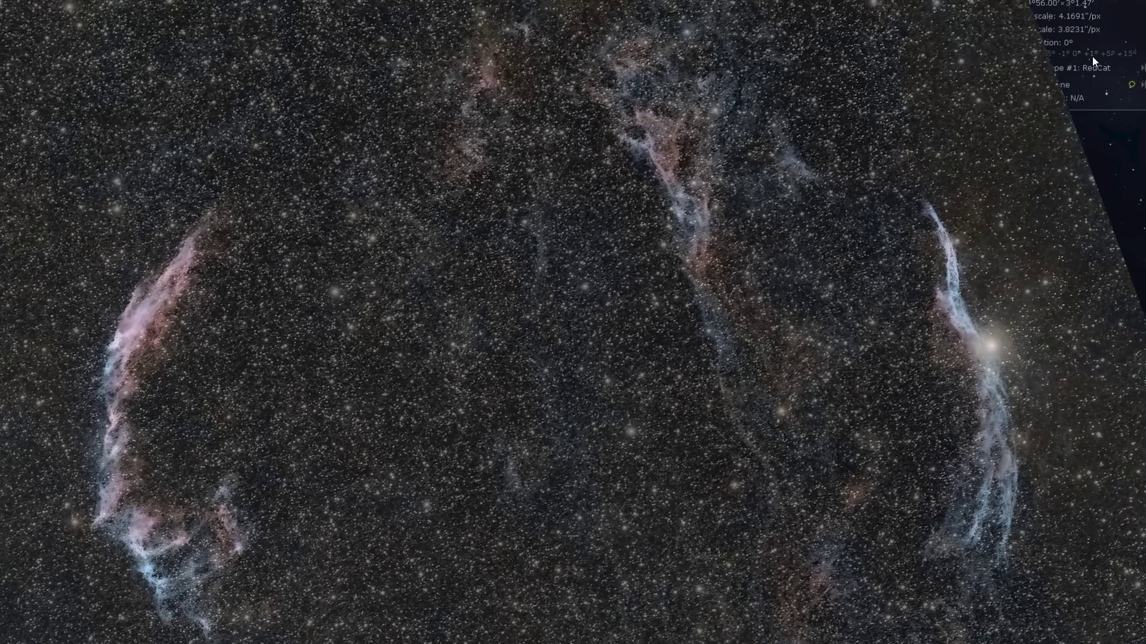
left_click(1107, 55)
Frame the Crescent Nebula in Cygnus up close and move the sensor frame to the nebulosity around Sadr
left_click_drag(623, 263, 611, 277)
scroll(611, 275, "down", 1)
scroll(607, 271, "up", 3)
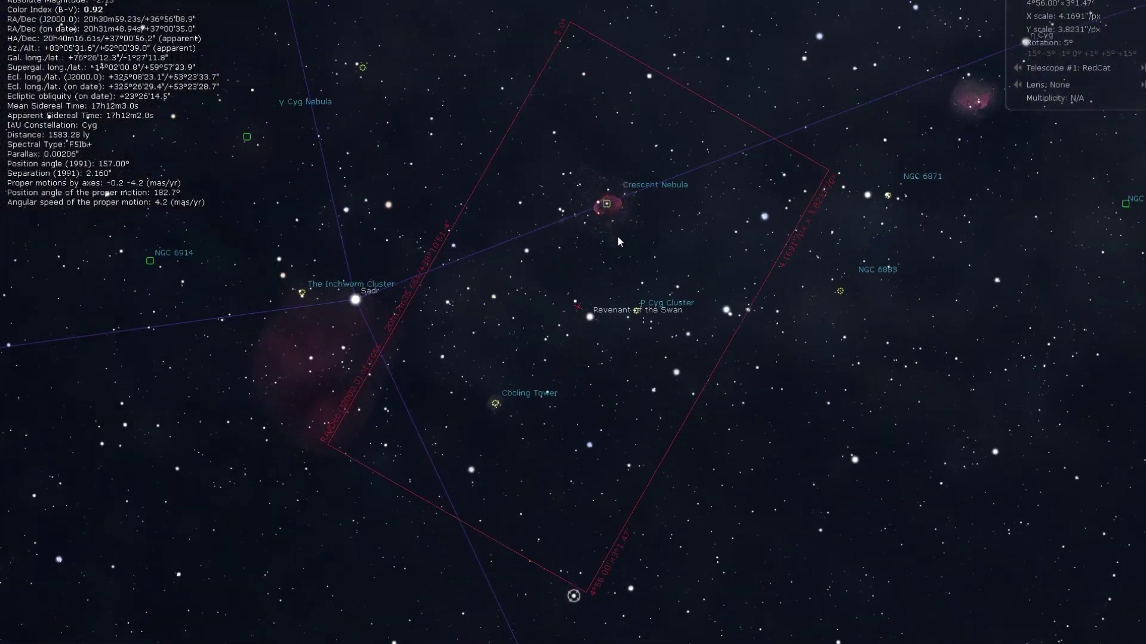
left_click_drag(615, 225, 624, 316)
scroll(625, 316, "up", 3)
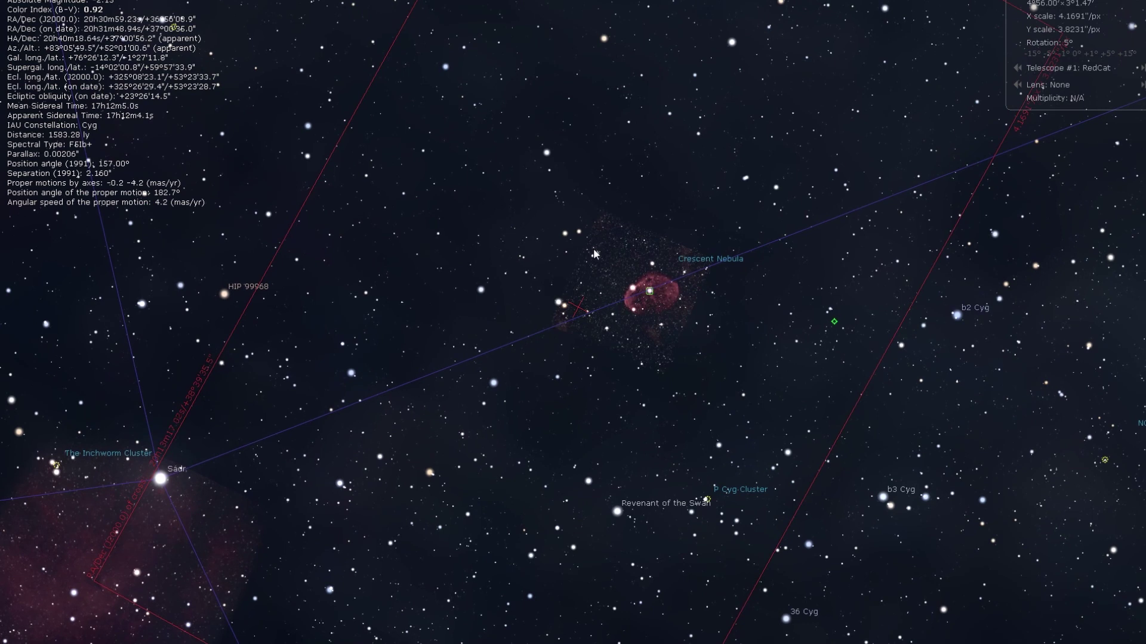
left_click_drag(148, 421, 534, 340)
scroll(533, 339, "down", 1)
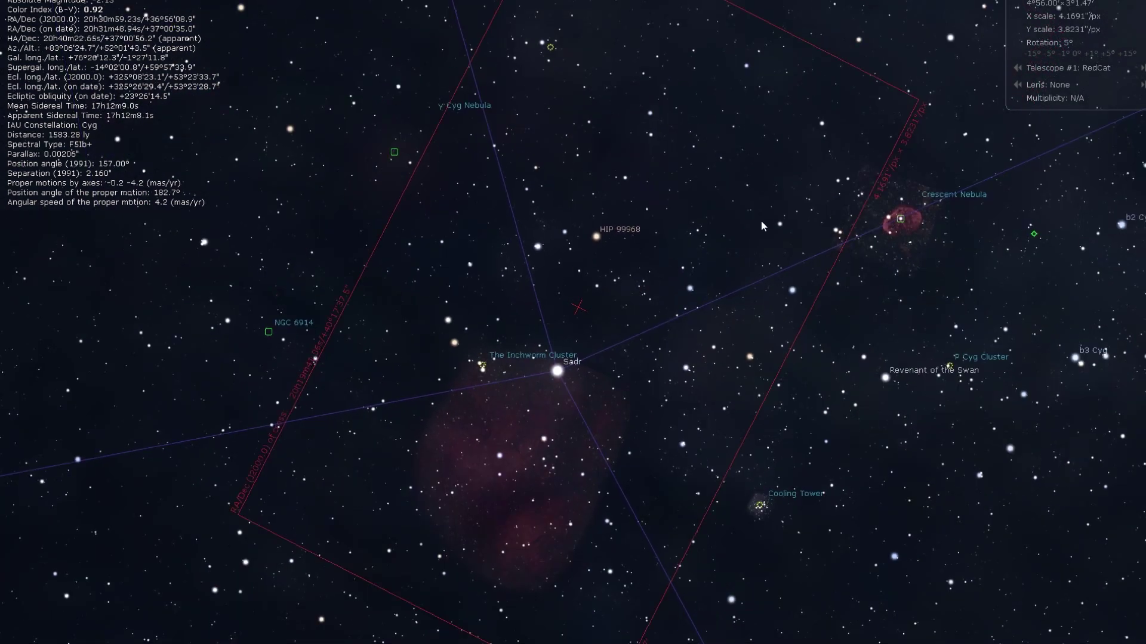
Travel from Cygnus to Cepheus and inspect the Iris Nebula up close inside the sensor frame
left_click_drag(450, 428, 889, 230)
left_click_drag(552, 324, 807, 242)
left_click_drag(432, 394, 391, 373)
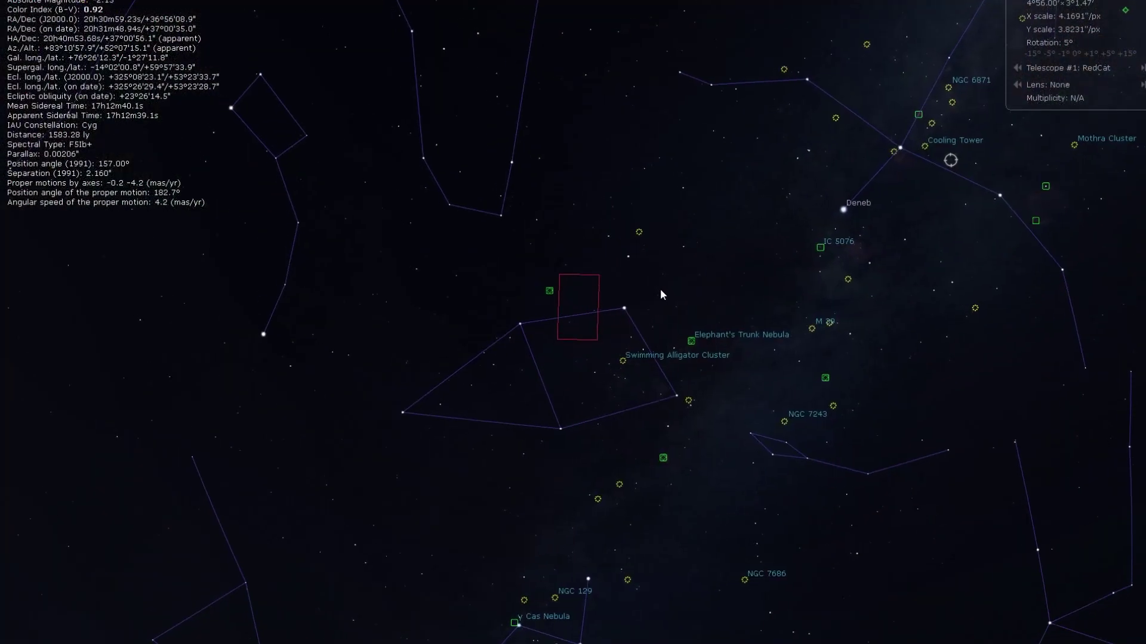
scroll(568, 320, "up", 5)
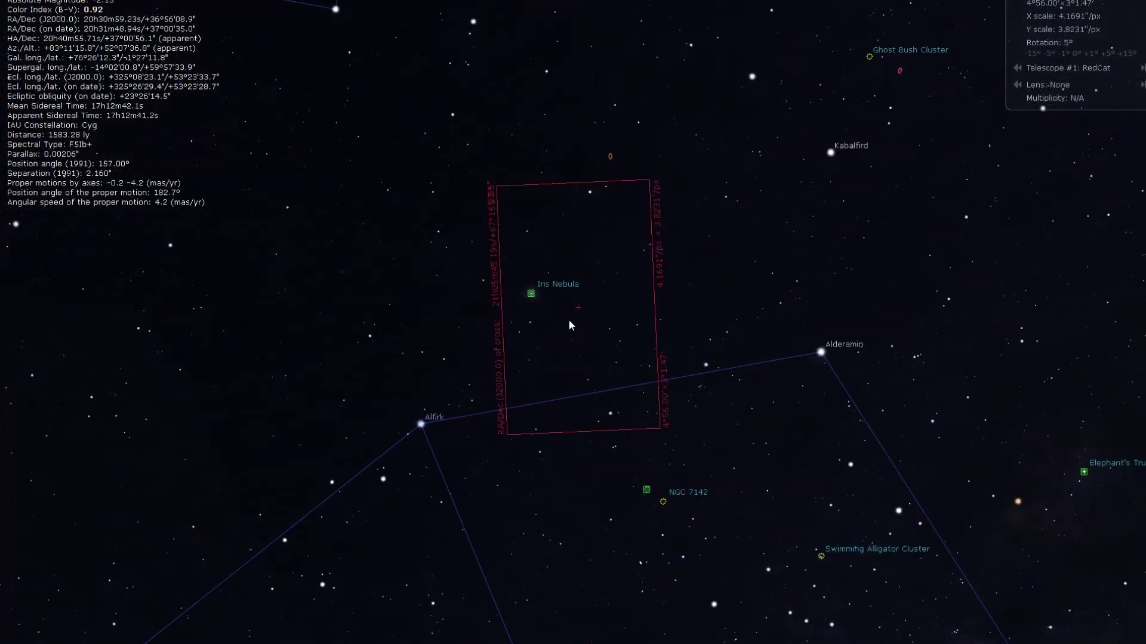
left_click_drag(525, 317, 619, 325)
scroll(590, 273, "up", 5)
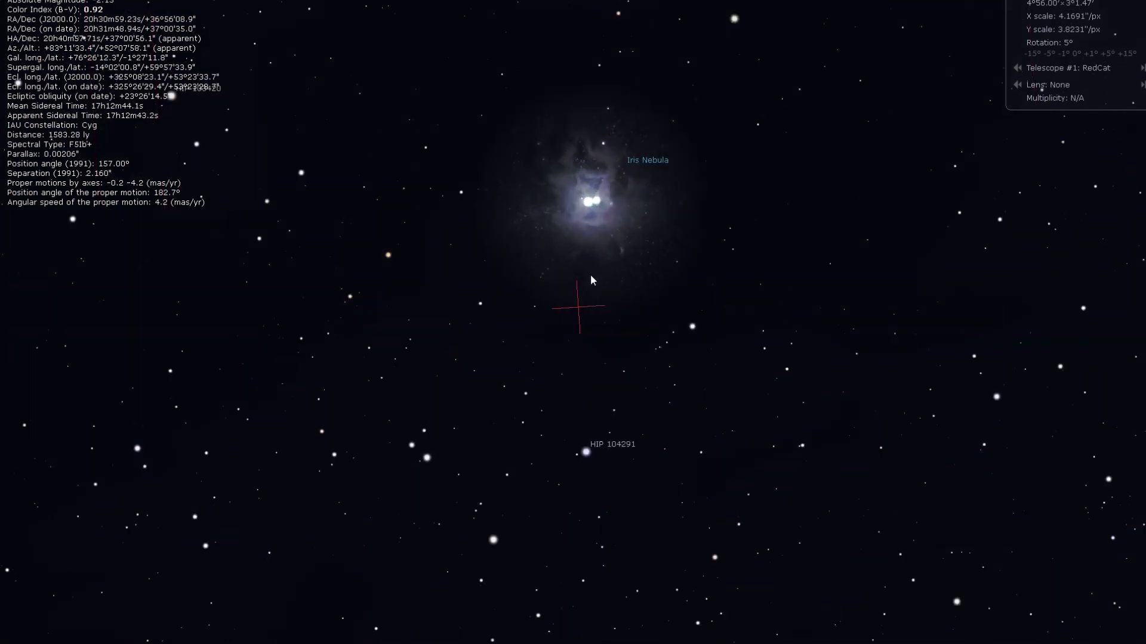
scroll(557, 278, "down", 5)
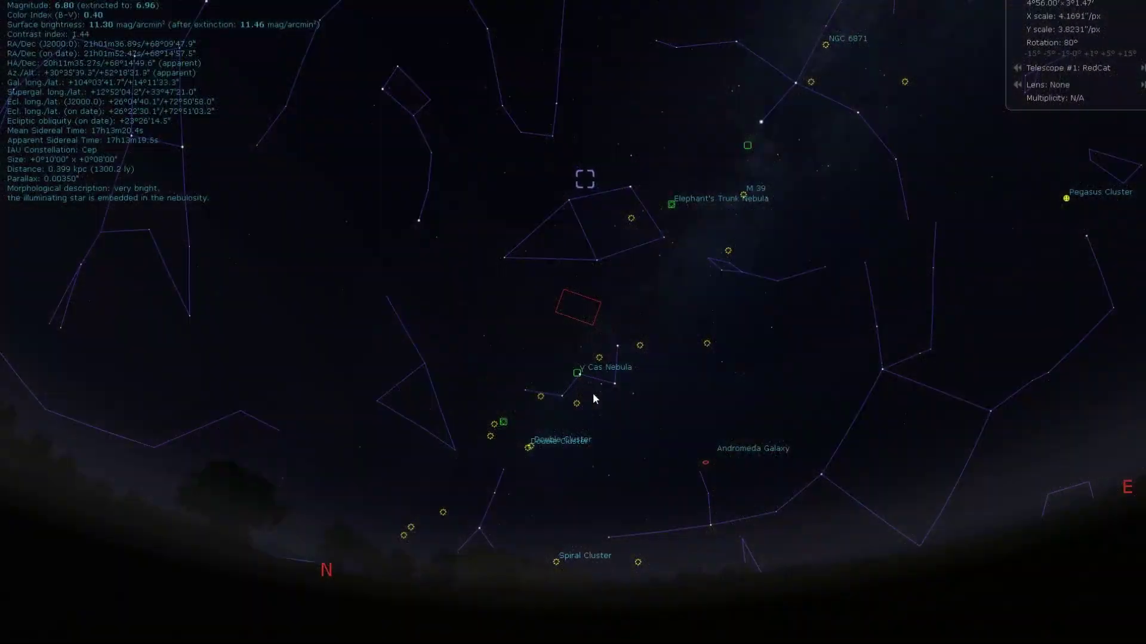
Survey Cassiopeia with the sensor frame around the γ Cas Nebula and the neighbouring sky
left_click_drag(594, 398, 582, 311)
scroll(585, 316, "up", 5)
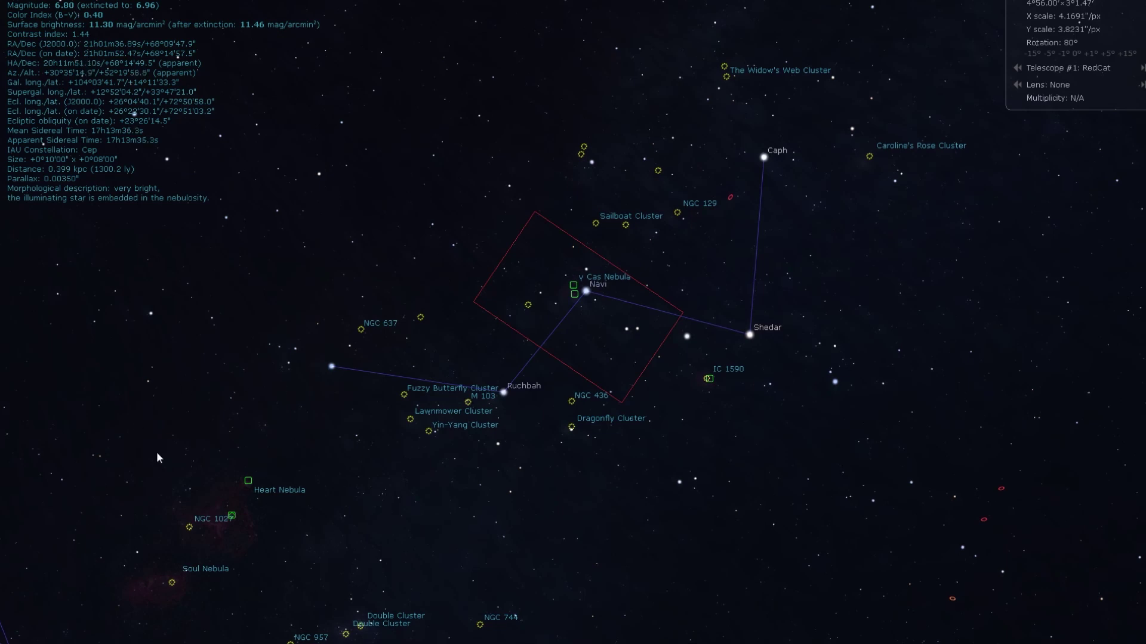
mouse_move(919, 481)
left_mouse_down()
mouse_move(747, 345)
mouse_move(669, 319)
left_mouse_up()
mouse_move(911, 435)
left_mouse_down()
mouse_move(838, 360)
mouse_move(660, 238)
mouse_move(567, 199)
mouse_move(587, 188)
left_mouse_up()
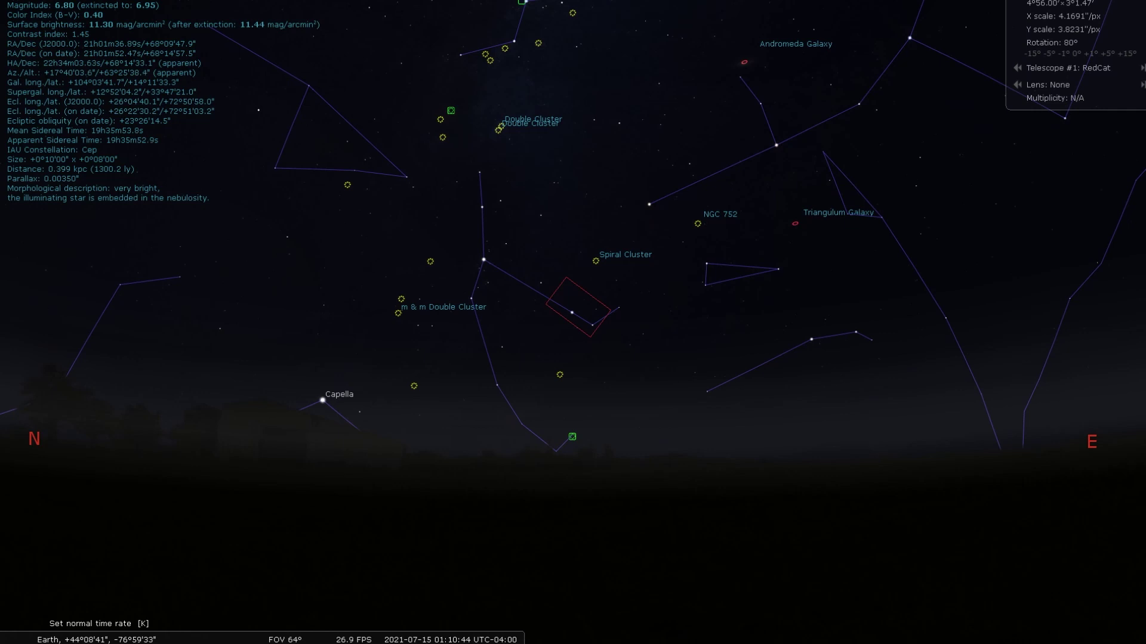
Bring Jupiter into the sensor frame from the eastern sky and select the meteor-shower radiants near it
scroll(653, 400, "down", 3)
left_click_drag(729, 365, 587, 437)
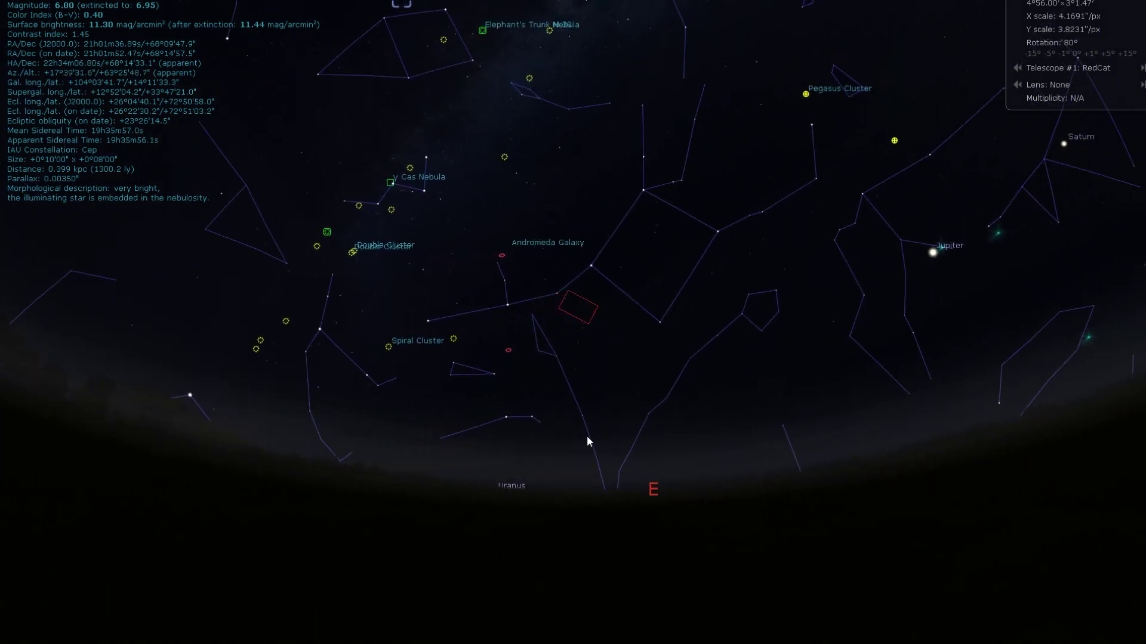
mouse_move(788, 309)
left_mouse_down()
mouse_move(613, 391)
mouse_move(552, 395)
mouse_move(534, 370)
left_mouse_up()
left_click_drag(618, 379, 581, 312)
scroll(580, 308, "up", 5)
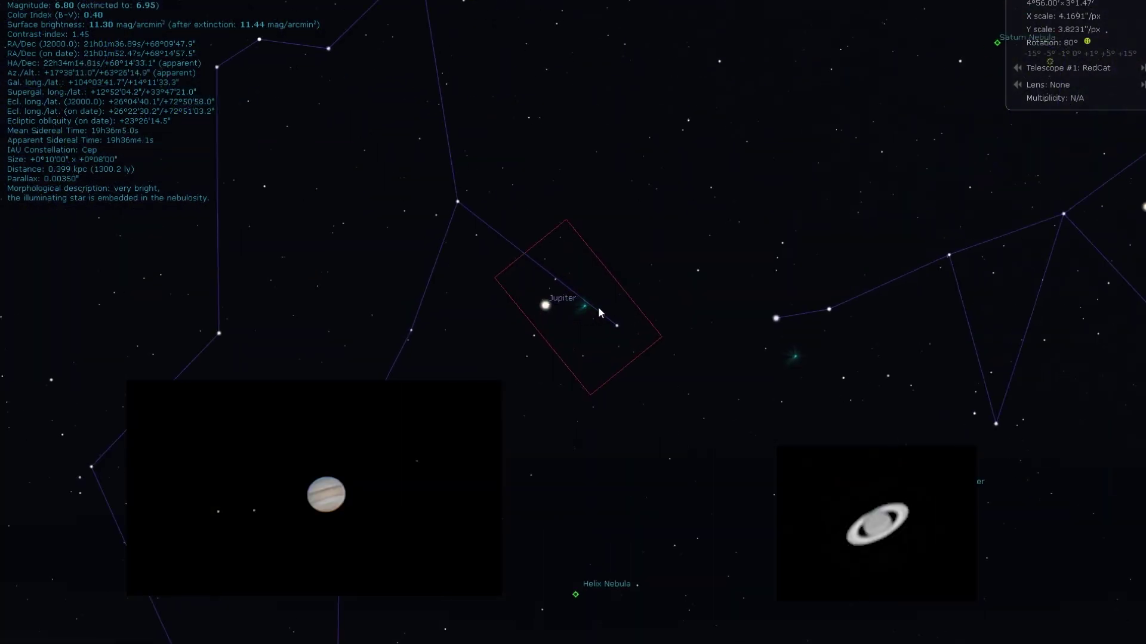
left_click(585, 308)
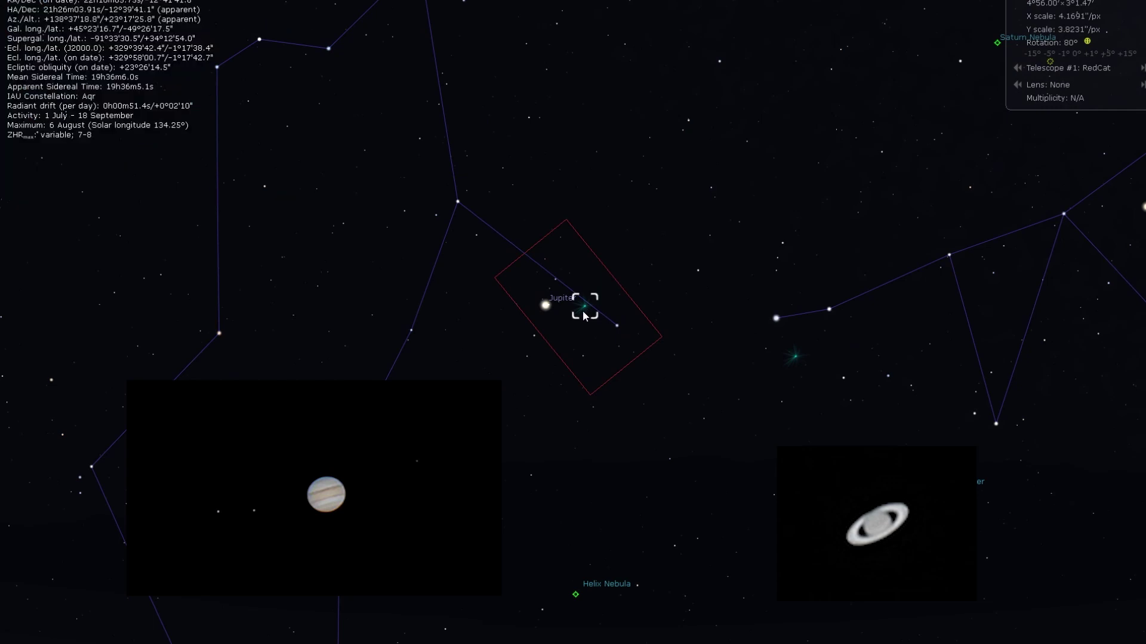
left_click(793, 358)
Select Saturn and centre it in the sensor frame, and select the nearby Saturn Nebula
left_click_drag(905, 361, 579, 354)
left_click(863, 222)
left_click_drag(917, 220, 644, 304)
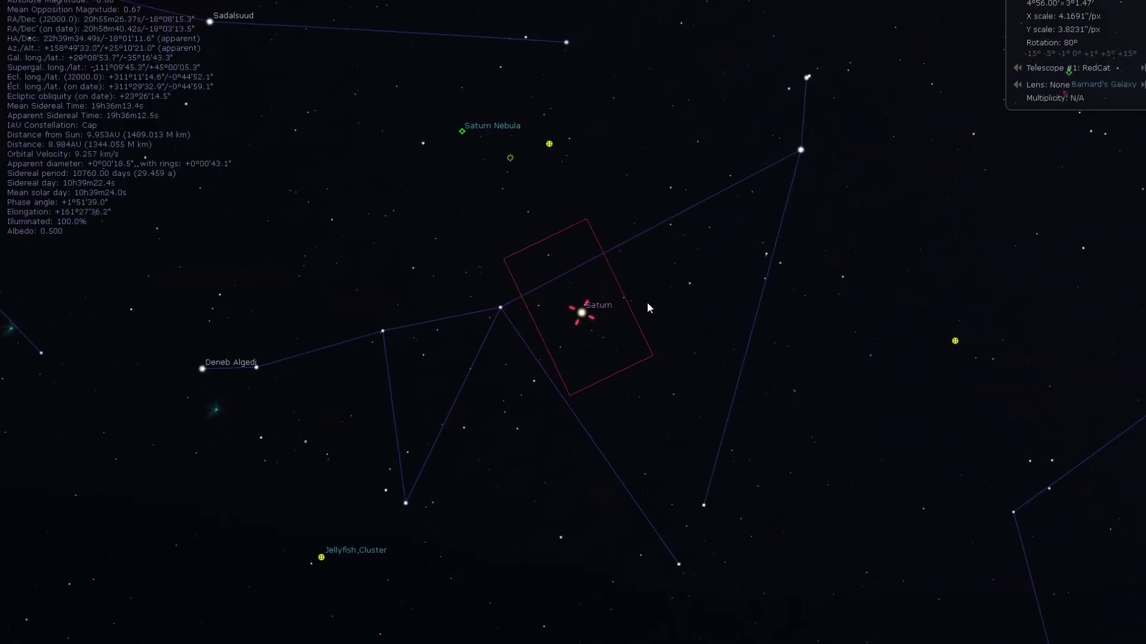
left_click(460, 135)
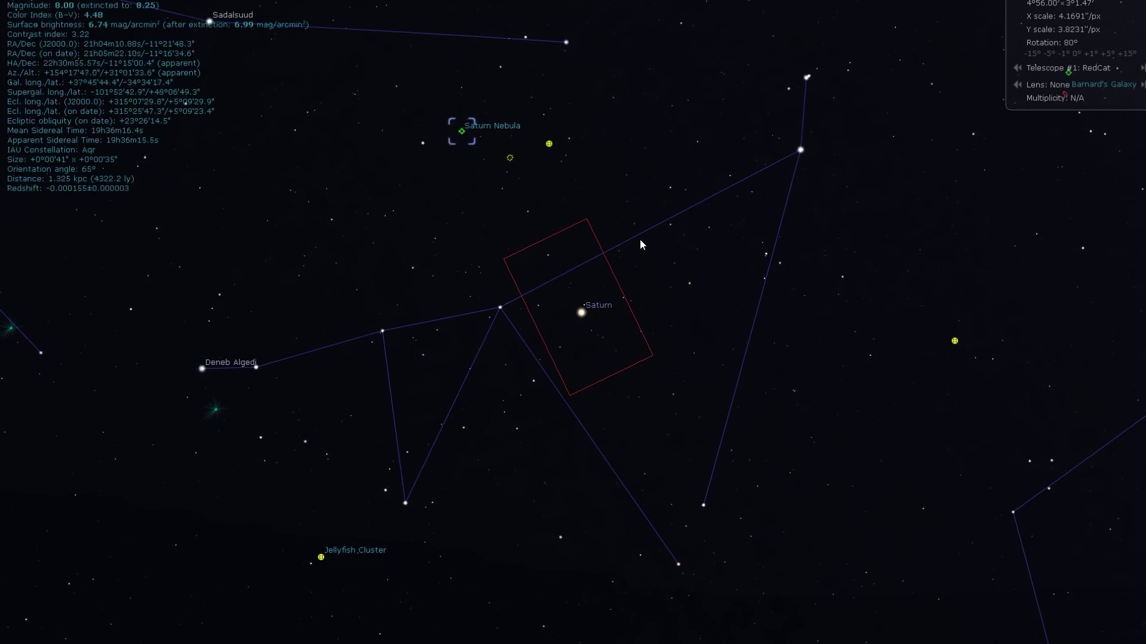
Travel from Saturn across the western sky to Hercules, and select and frame the Great Star Cluster in Hercules
scroll(555, 233, "down", 5)
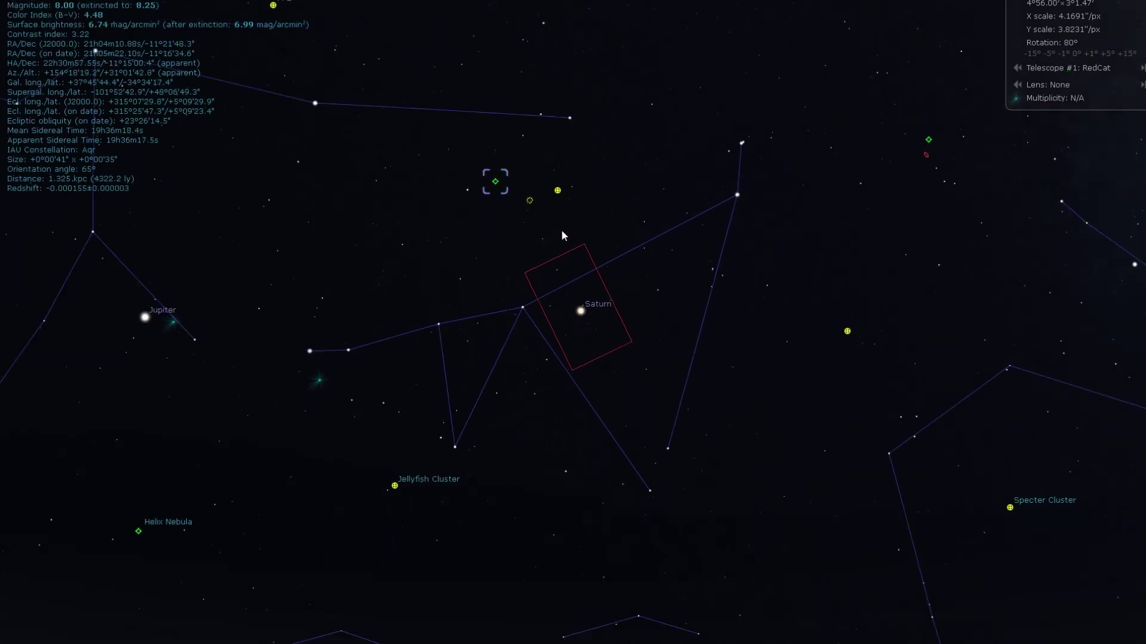
left_click_drag(837, 282, 567, 240)
left_click_drag(840, 325, 634, 296)
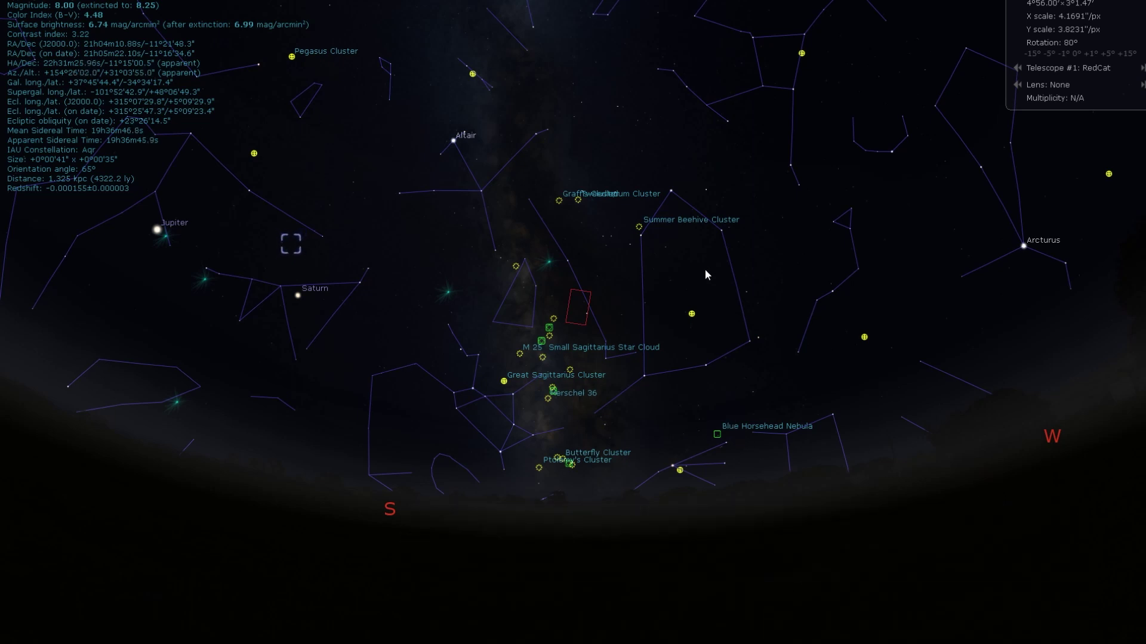
left_click_drag(750, 180, 582, 274)
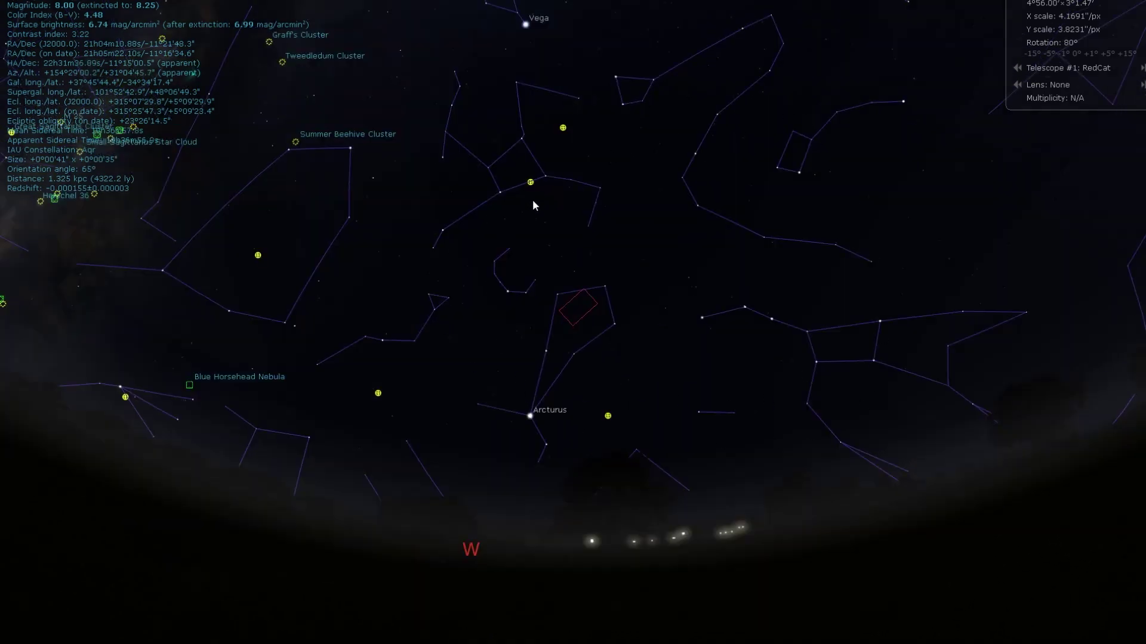
left_click(530, 183)
left_click_drag(521, 203, 553, 333)
scroll(566, 324, "up", 2)
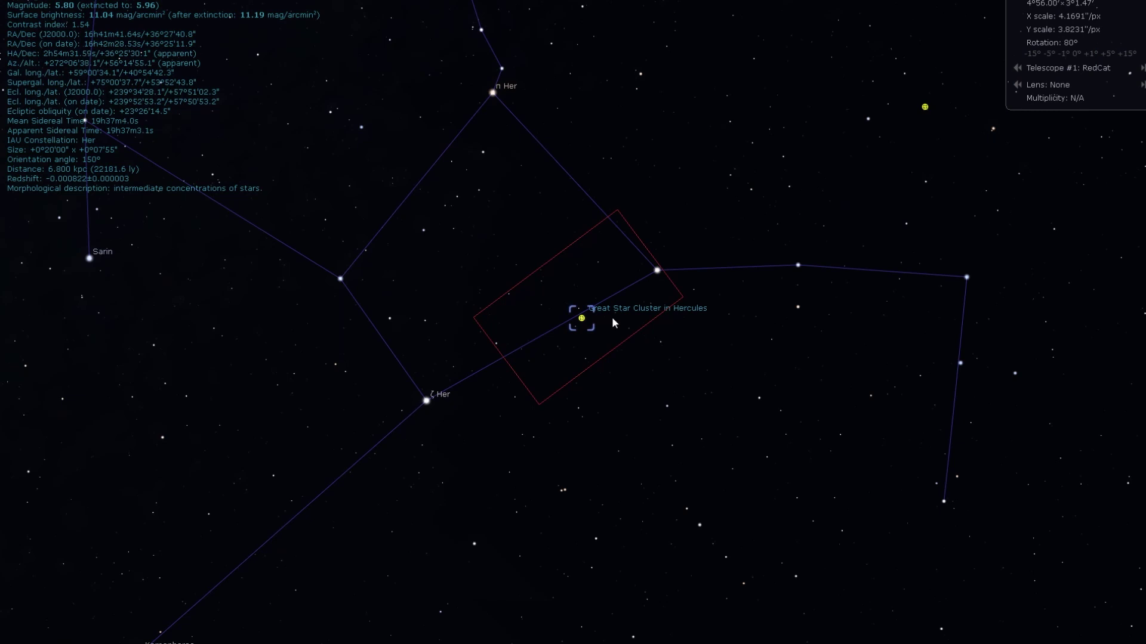
Bring M 92 in Hercules into the sensor frame, select it and inspect the cluster up close
left_click_drag(694, 194, 600, 386)
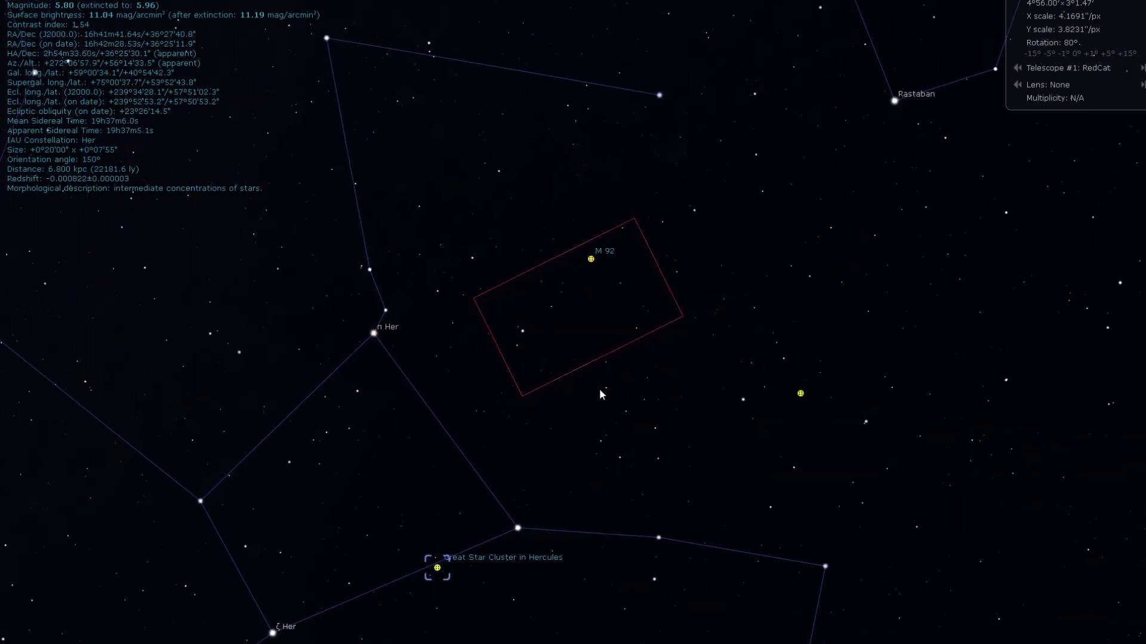
left_click(593, 263)
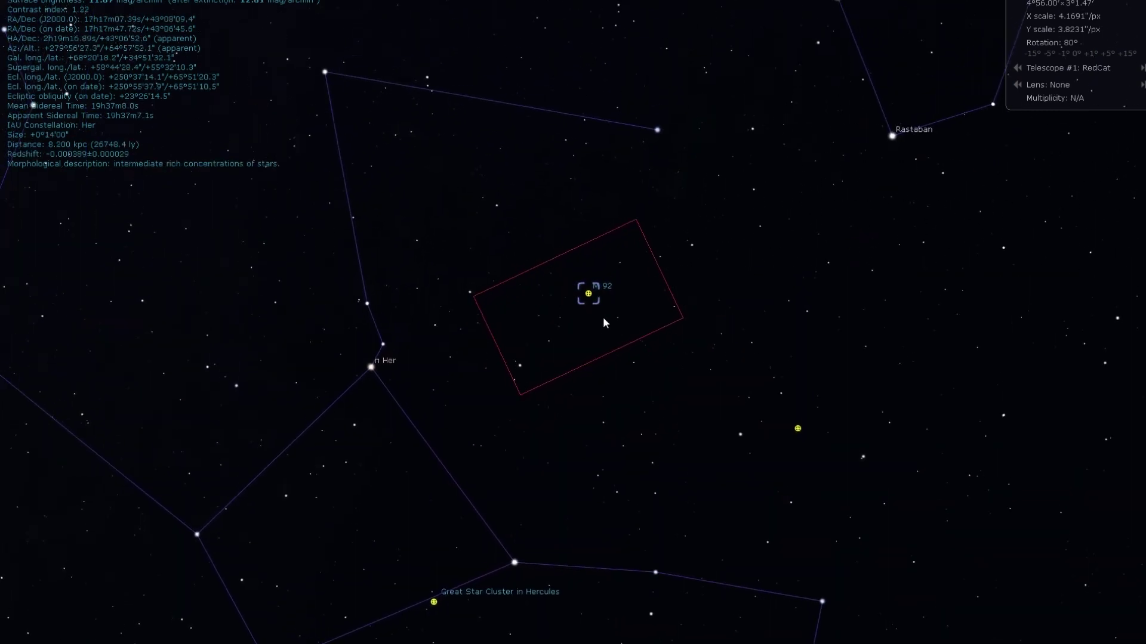
scroll(592, 303, "up", 3)
scroll(592, 304, "up", 5)
left_click_drag(740, 191, 593, 363)
scroll(632, 350, "down", 4)
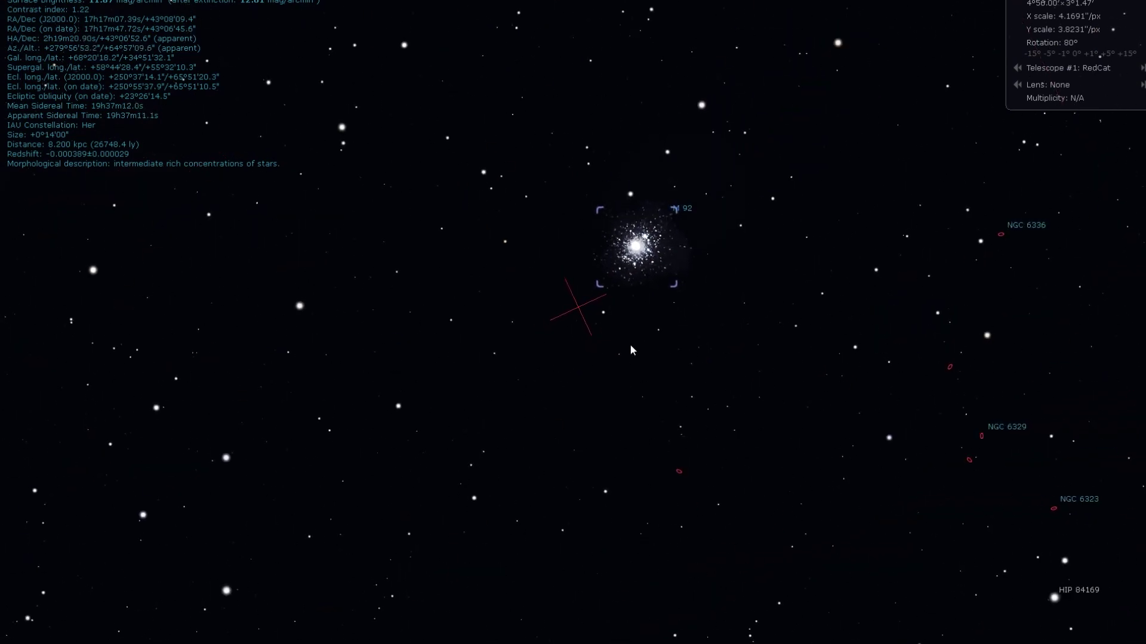
scroll(754, 353, "down", 3)
scroll(710, 348, "down", 5)
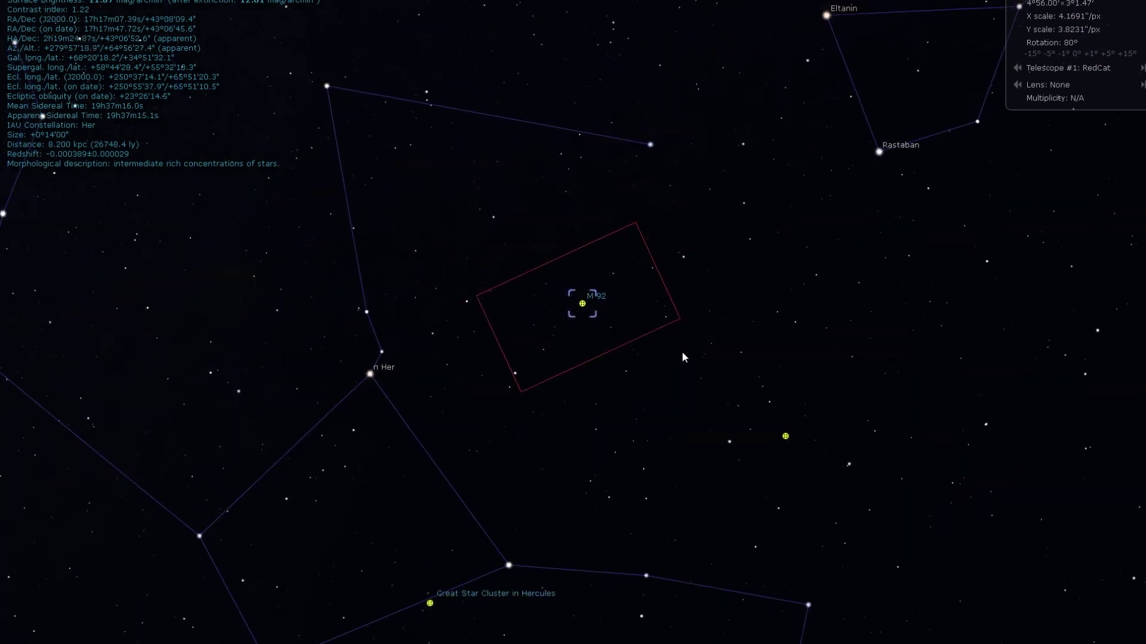
Widen the field from M 92 and return to the southern Milky Way, placing the sensor frame beside M 25
scroll(682, 351, "down", 2)
left_click_drag(553, 402, 764, 323)
left_click_drag(853, 221, 878, 2)
left_click_drag(648, 319, 546, 146)
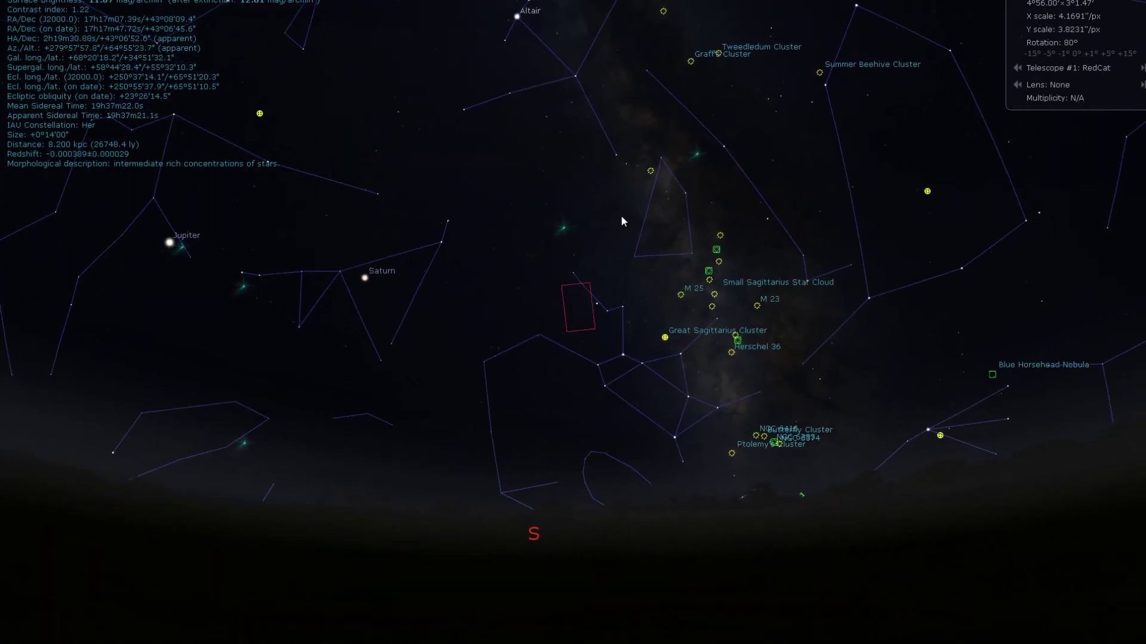
left_click_drag(643, 302, 527, 292)
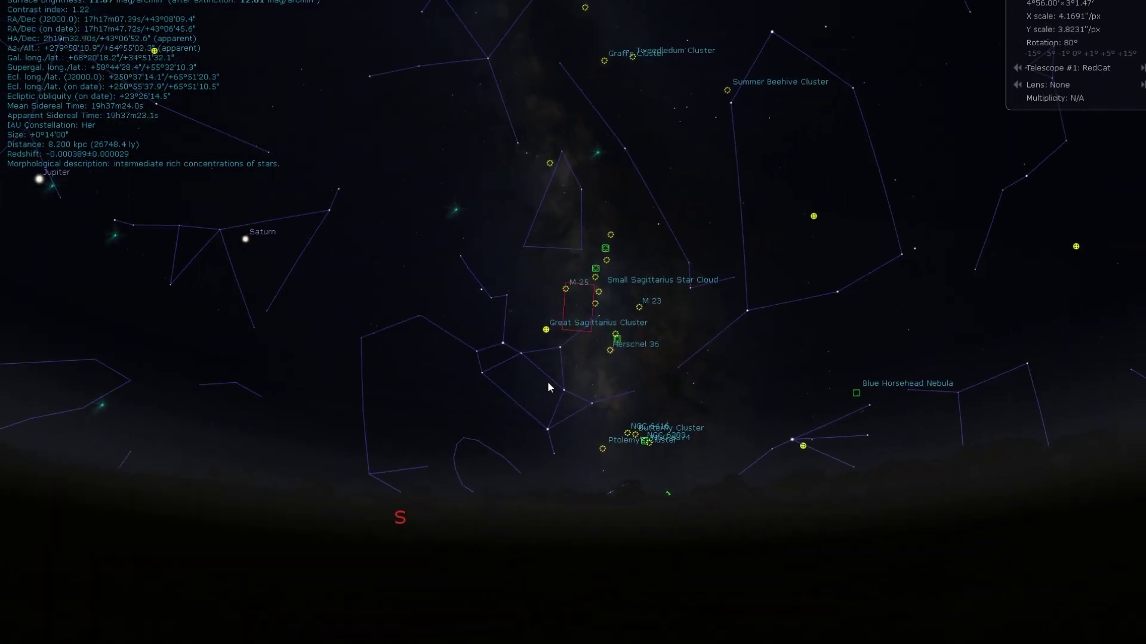
Follow the Milky Way from Sagittarius over to the northeastern sky and bring the Soul Nebula into the sensor frame
key("Up")
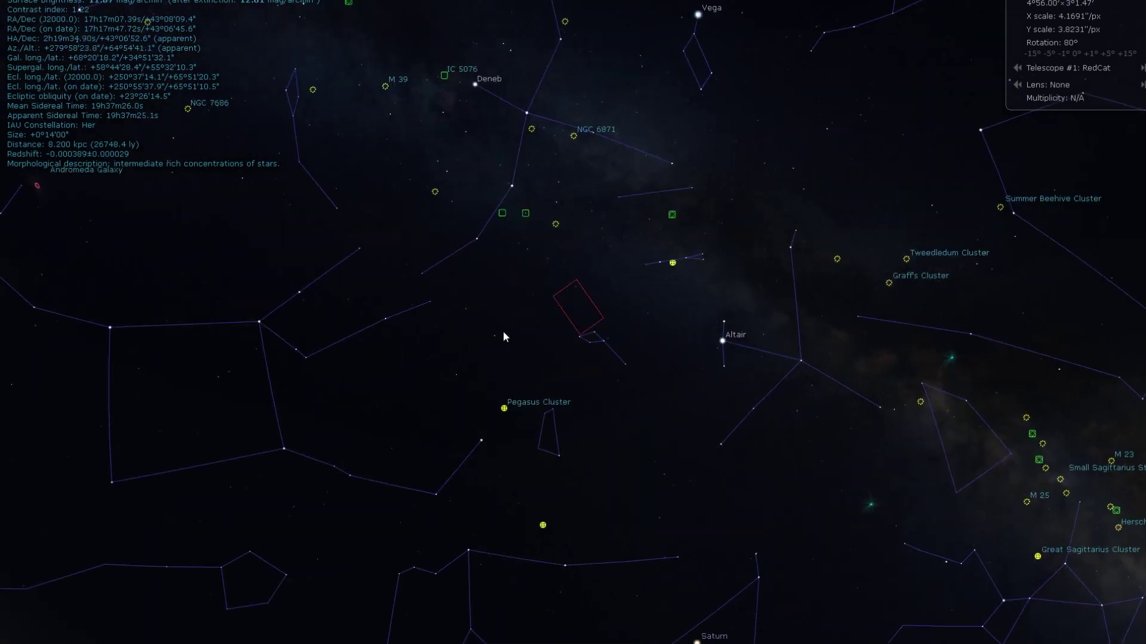
key("Up")
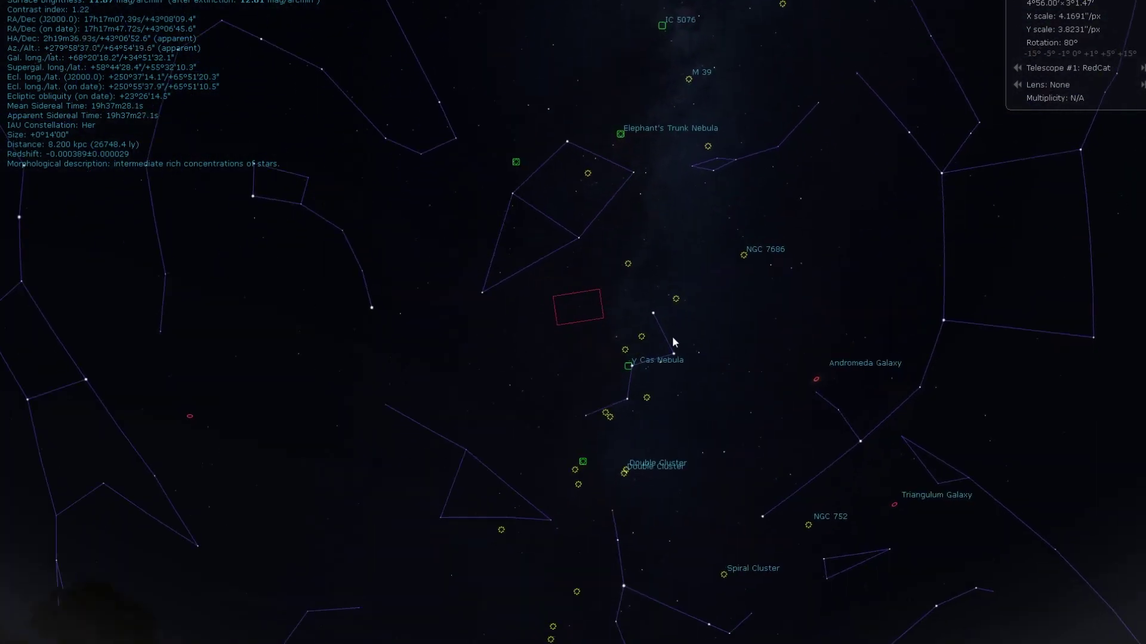
left_click_drag(611, 162, 569, 145)
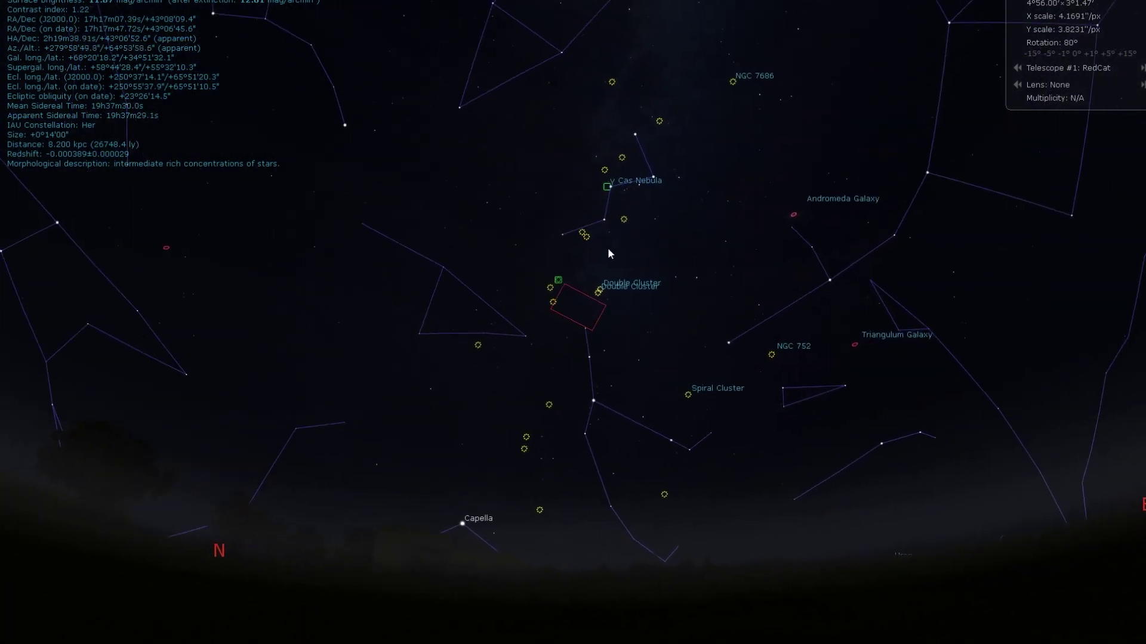
scroll(607, 267, "up", 3)
scroll(607, 273, "up", 2)
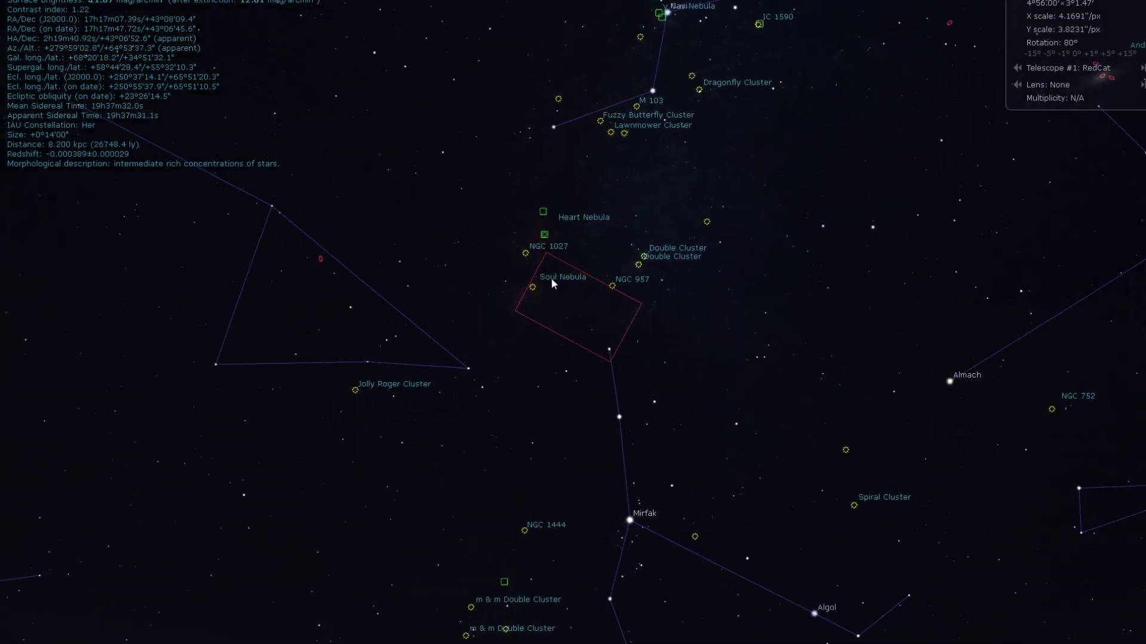